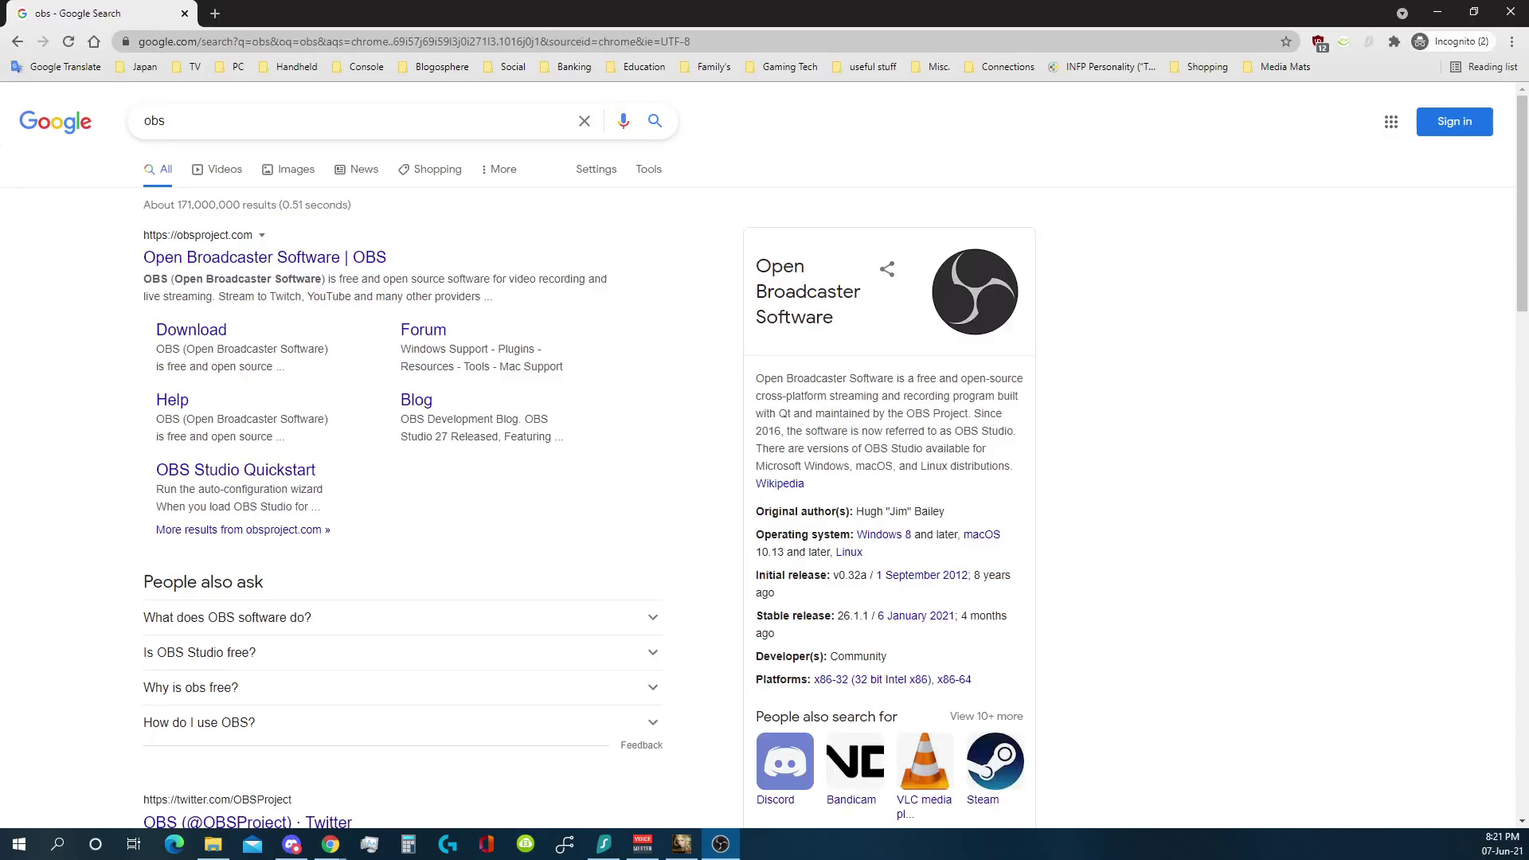
Step: Minimize the Google search results for obs and switch to OBS Studio
{"action": "left_click", "coordinate": [112, 399]}
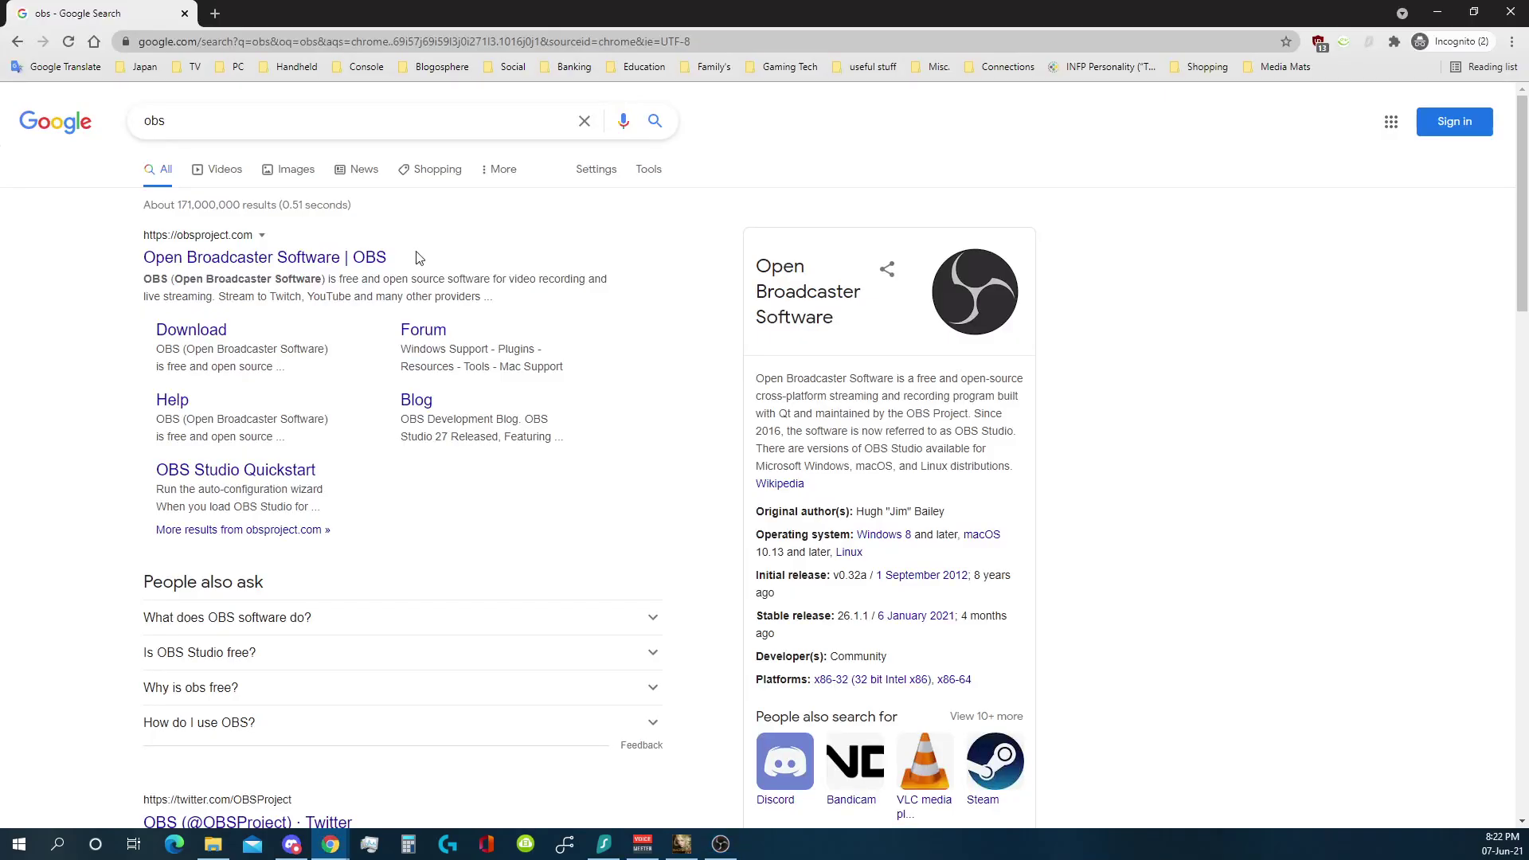
{"action": "left_click_drag", "start_coordinate": [872, 2], "coordinate": [0, 75]}
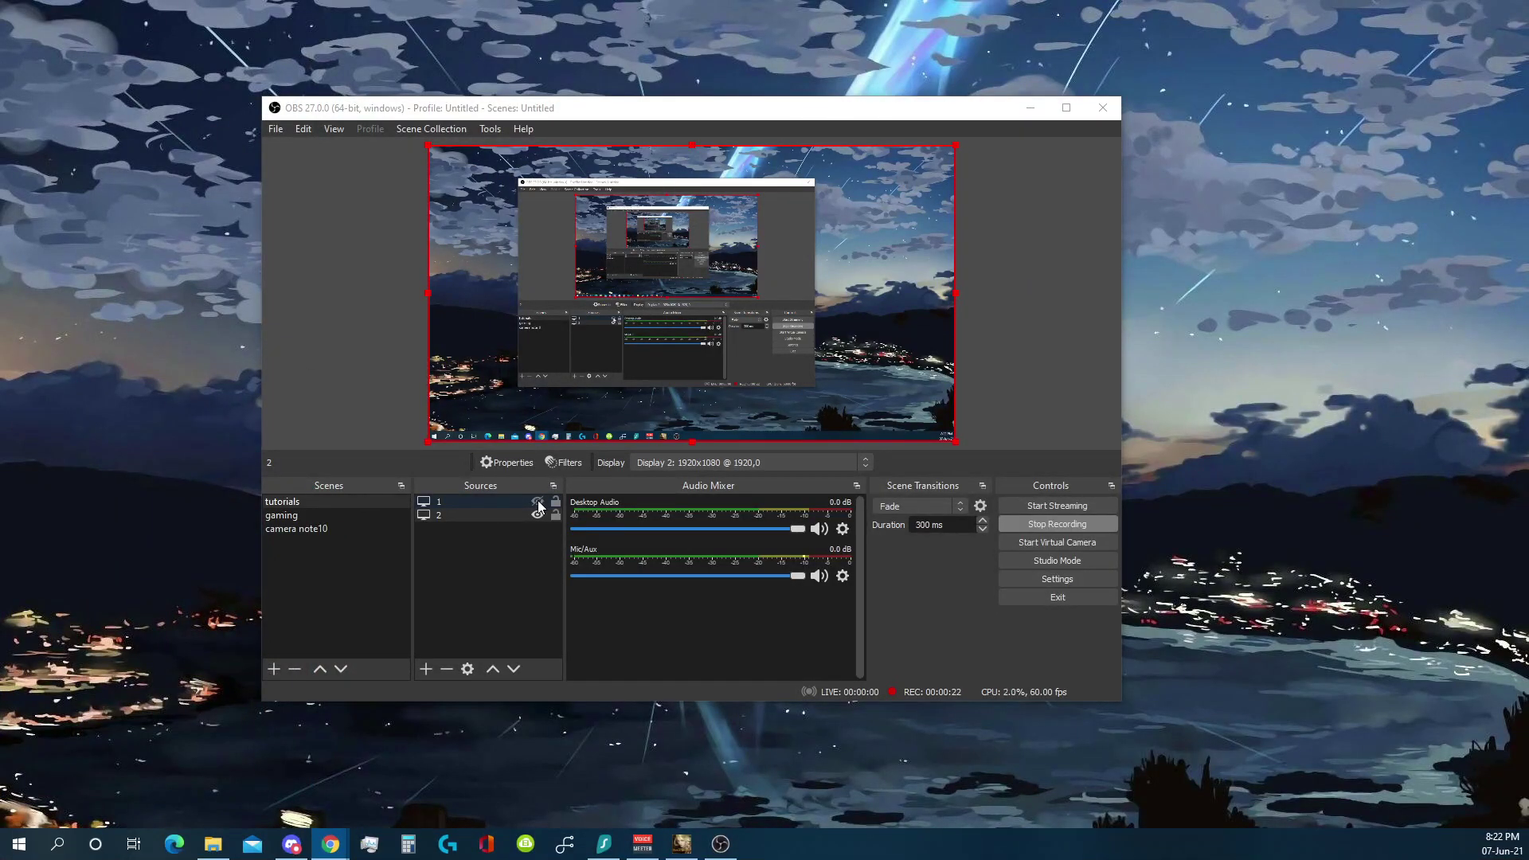
{"action": "left_click", "coordinate": [536, 505]}
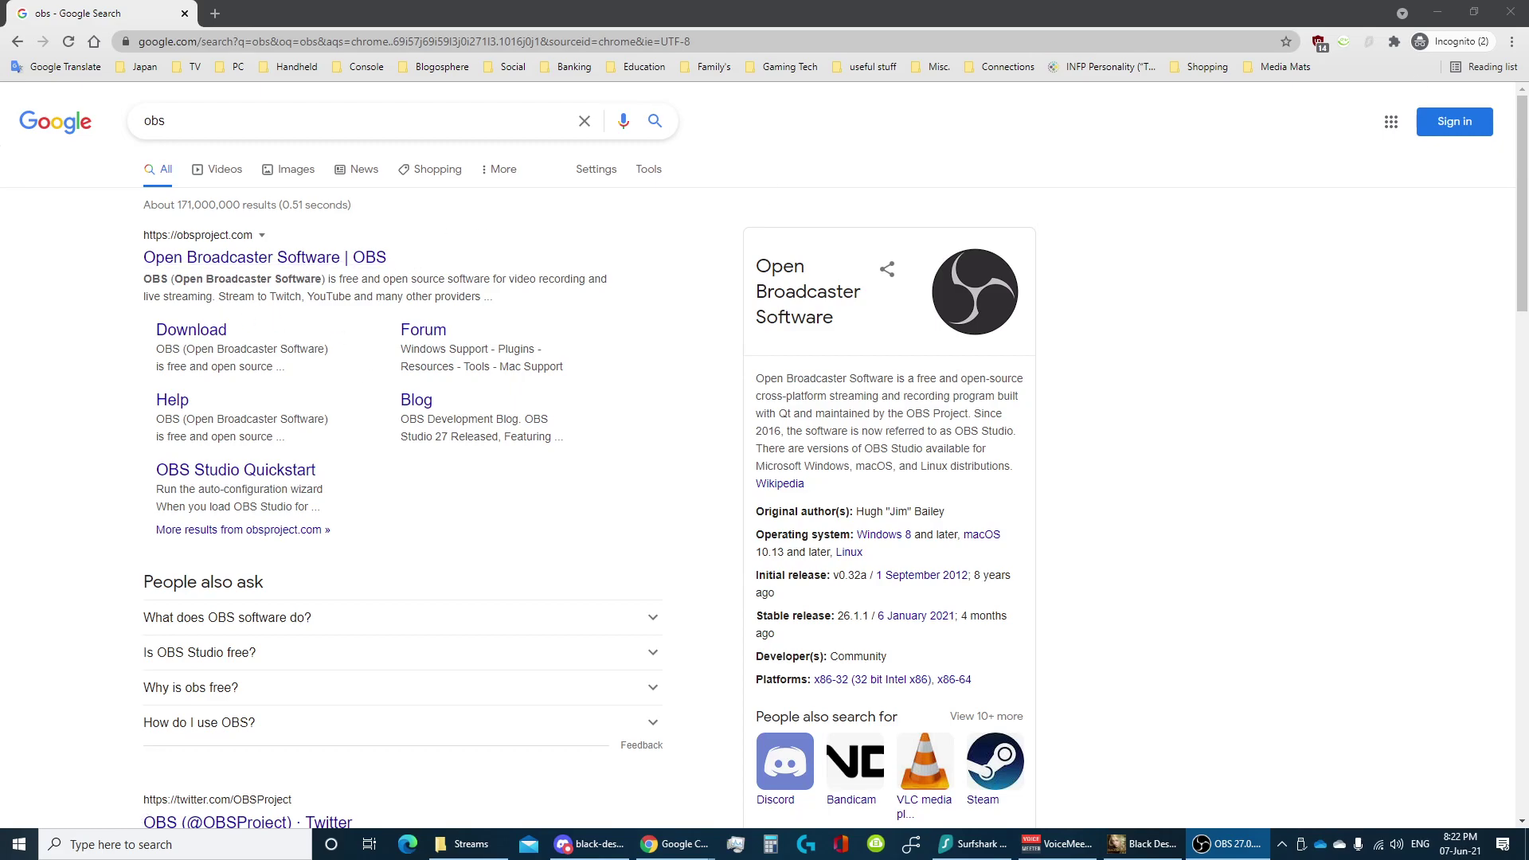
{"action": "left_click", "coordinate": [1447, 8]}
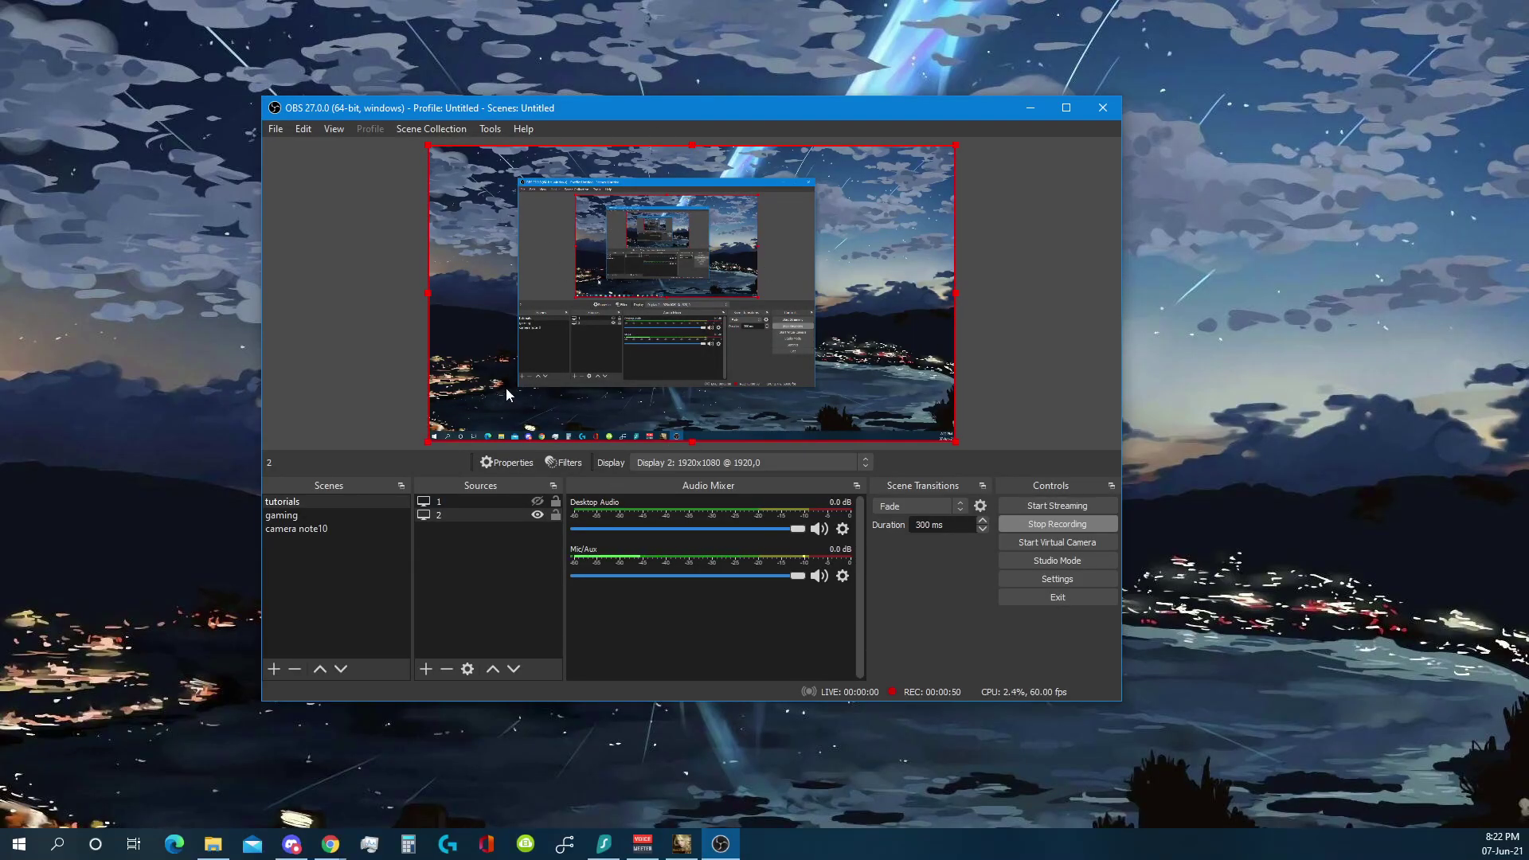
Step: Add a new scene named Youtube Live
{"action": "left_click", "coordinate": [277, 666]}
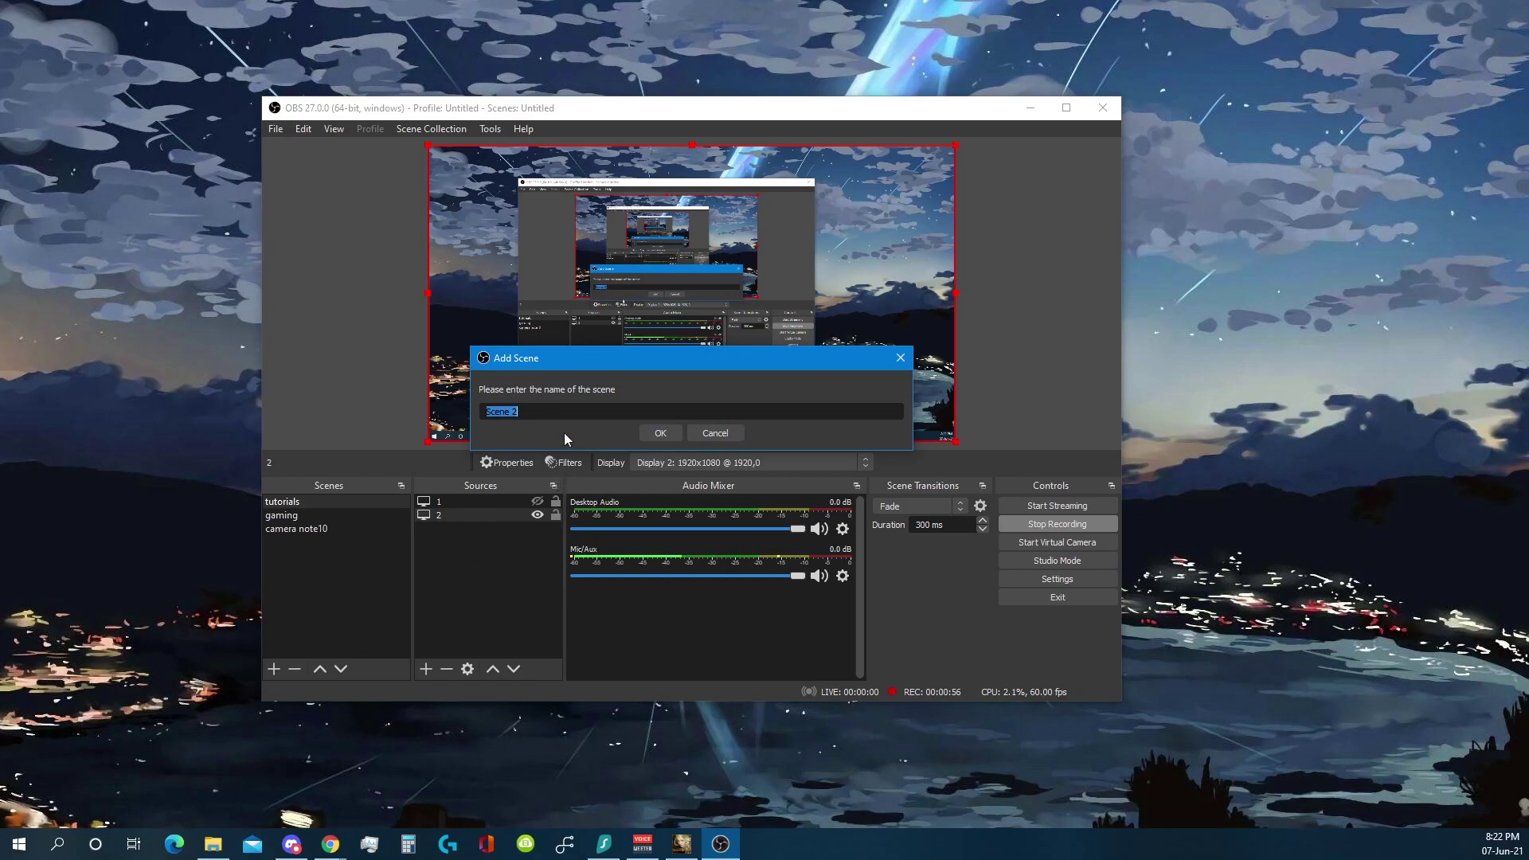
{"action": "type", "text": "Youtube Live"}
{"action": "left_click", "coordinate": [660, 436]}
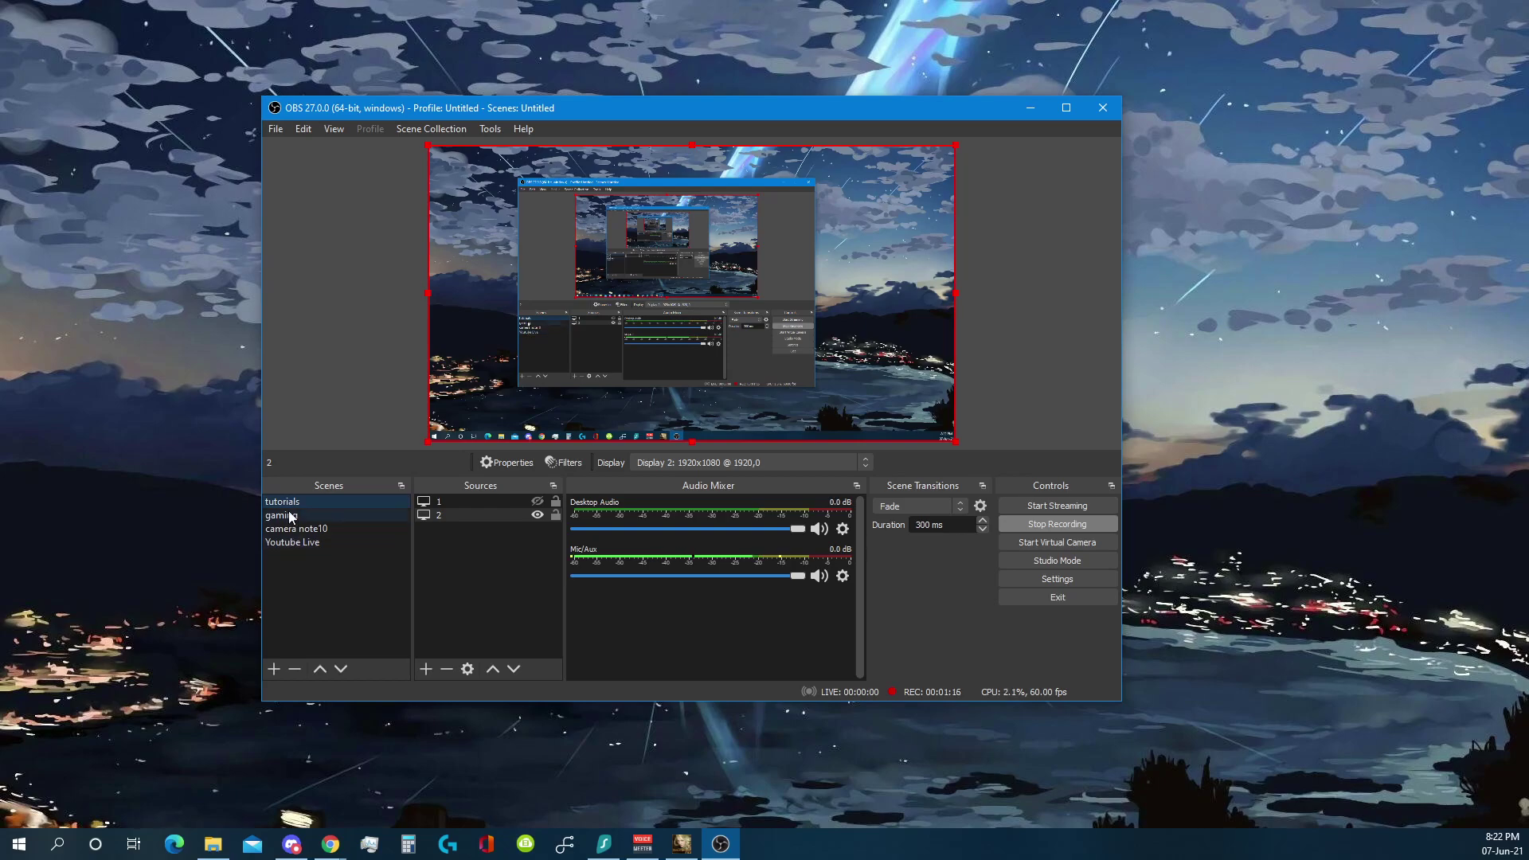
{"action": "left_click", "coordinate": [274, 669]}
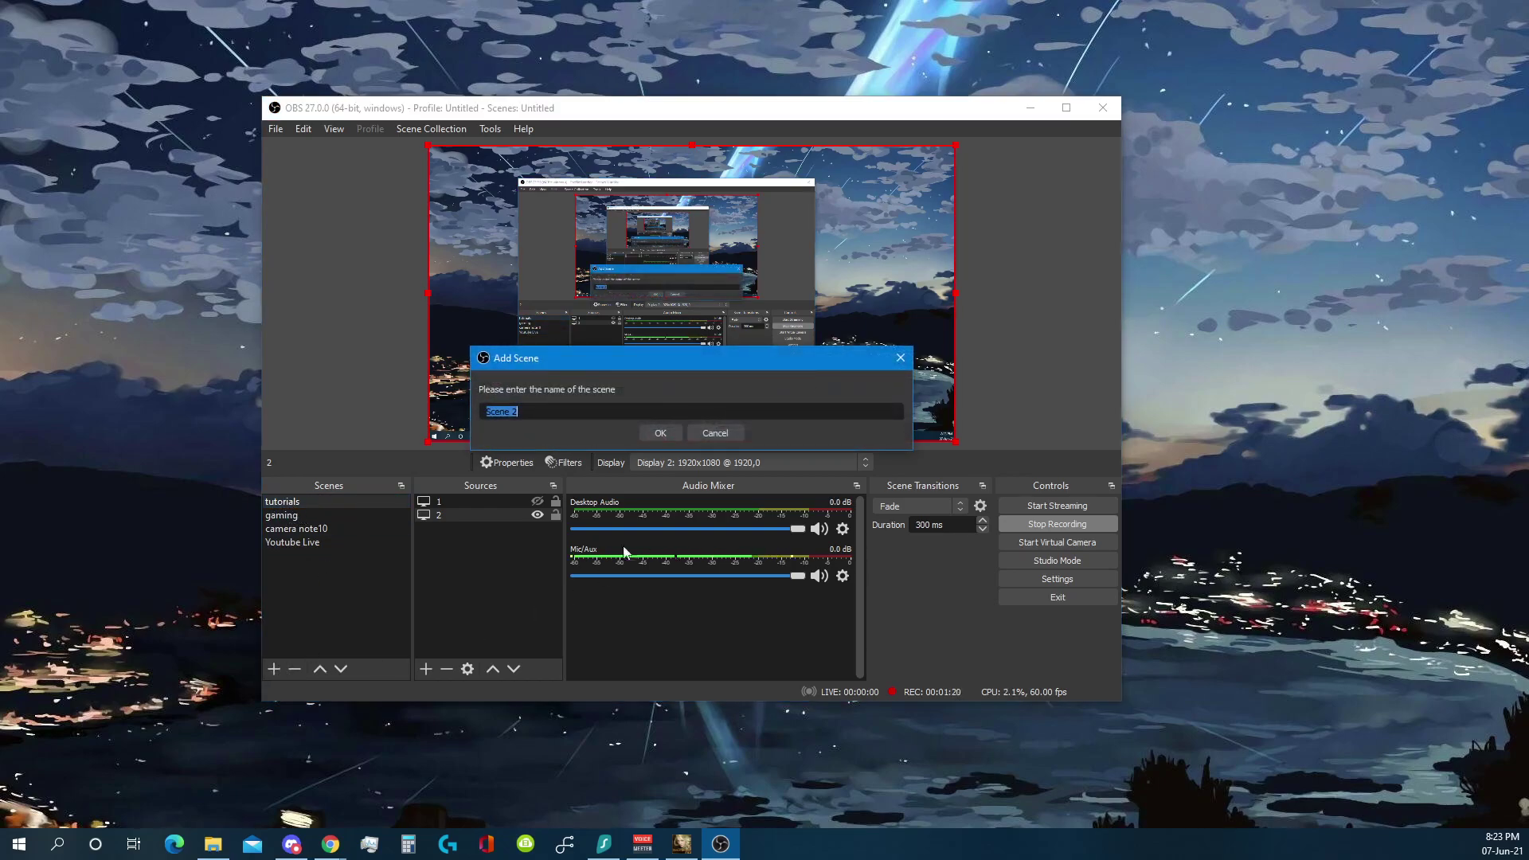
{"action": "left_click", "coordinate": [701, 434]}
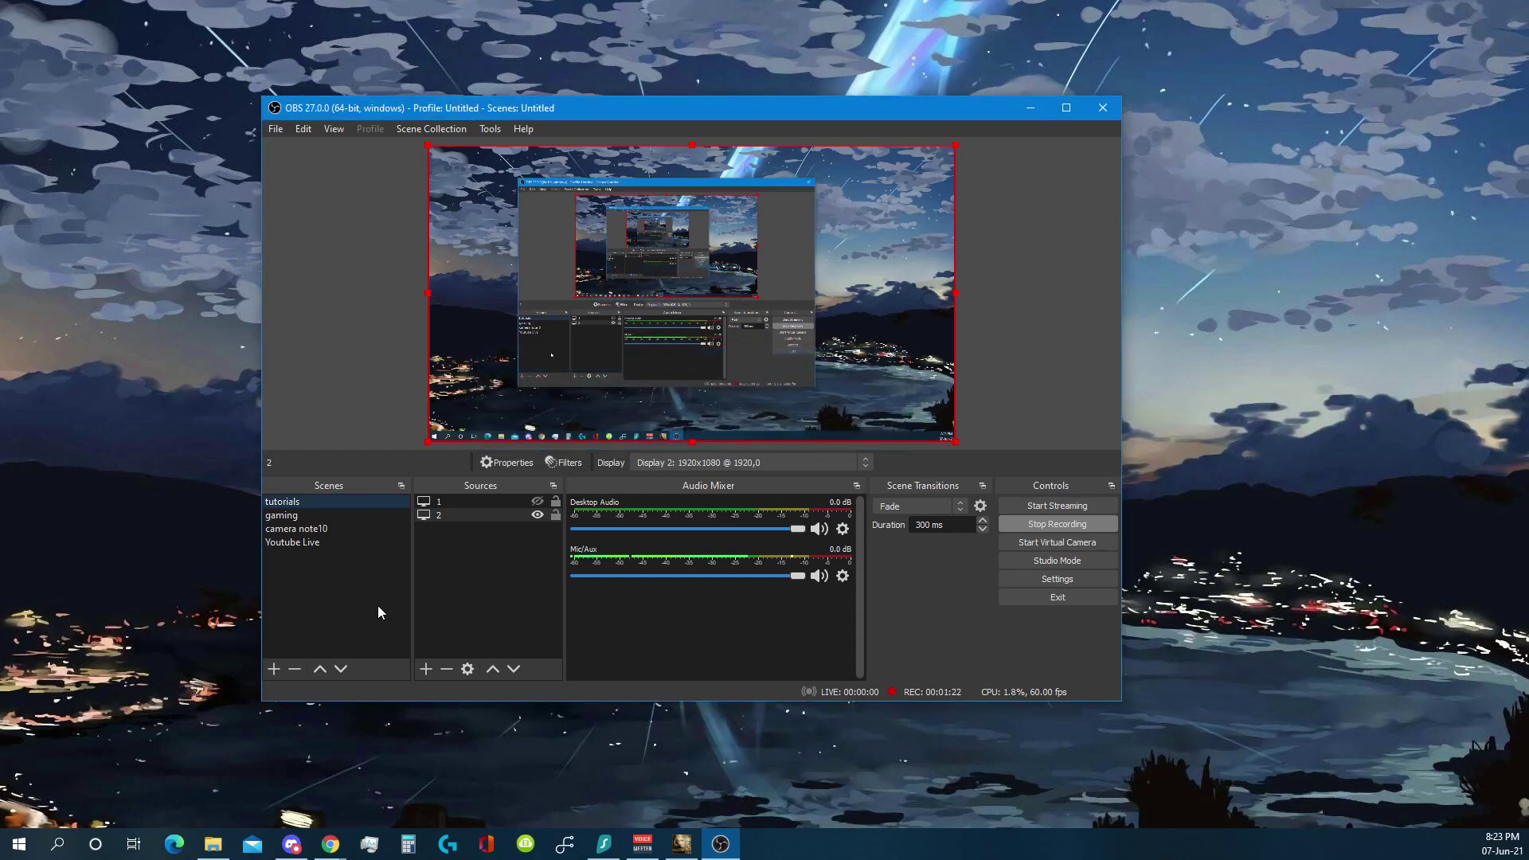
Step: Add a Window Capture source named google meet to the tutorials scene
{"action": "left_click", "coordinate": [427, 671]}
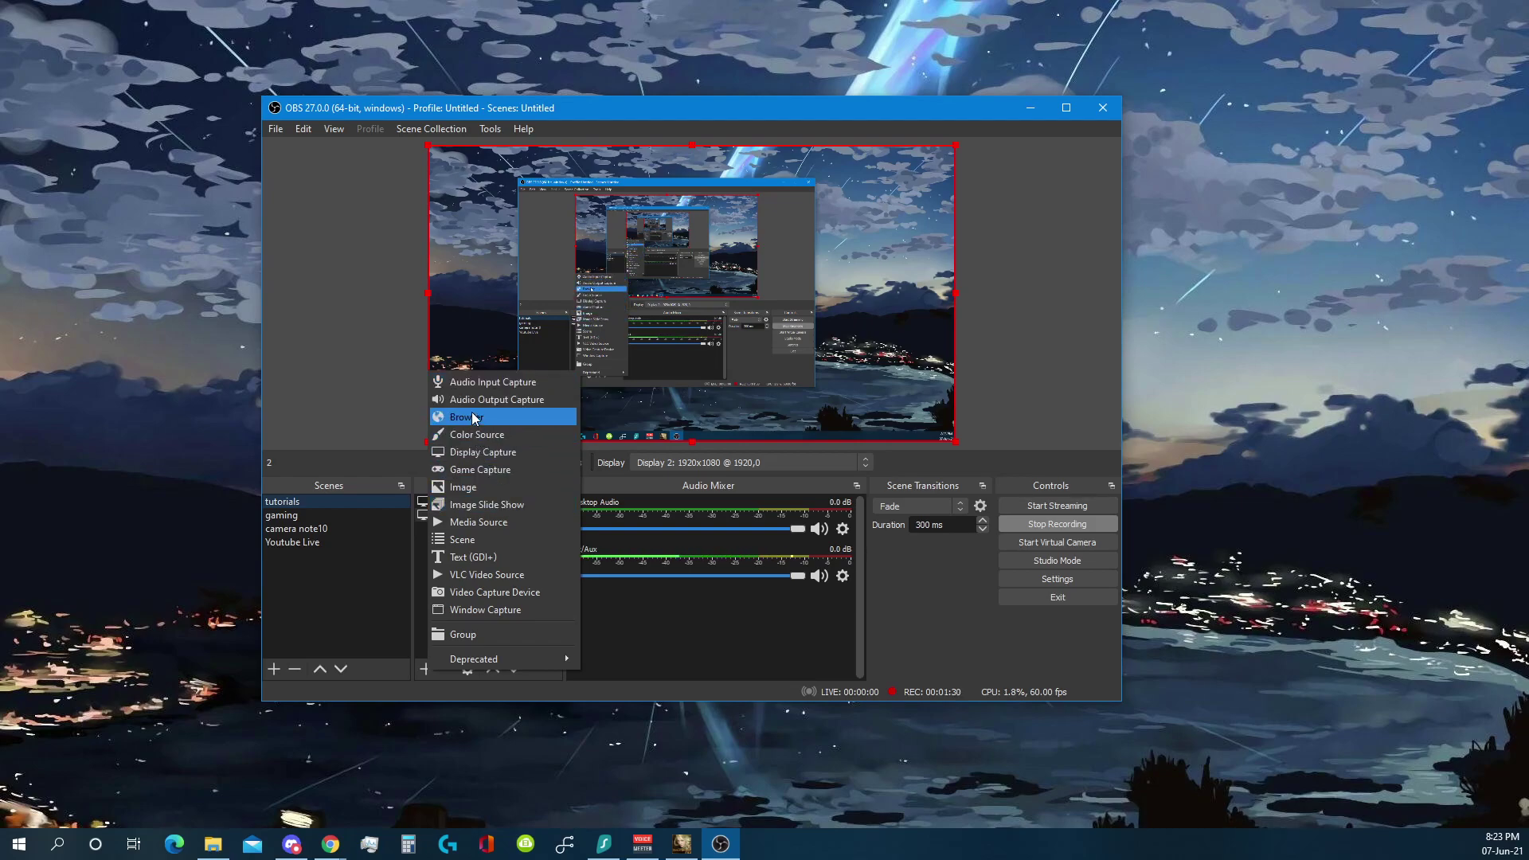
{"action": "left_click", "coordinate": [487, 609]}
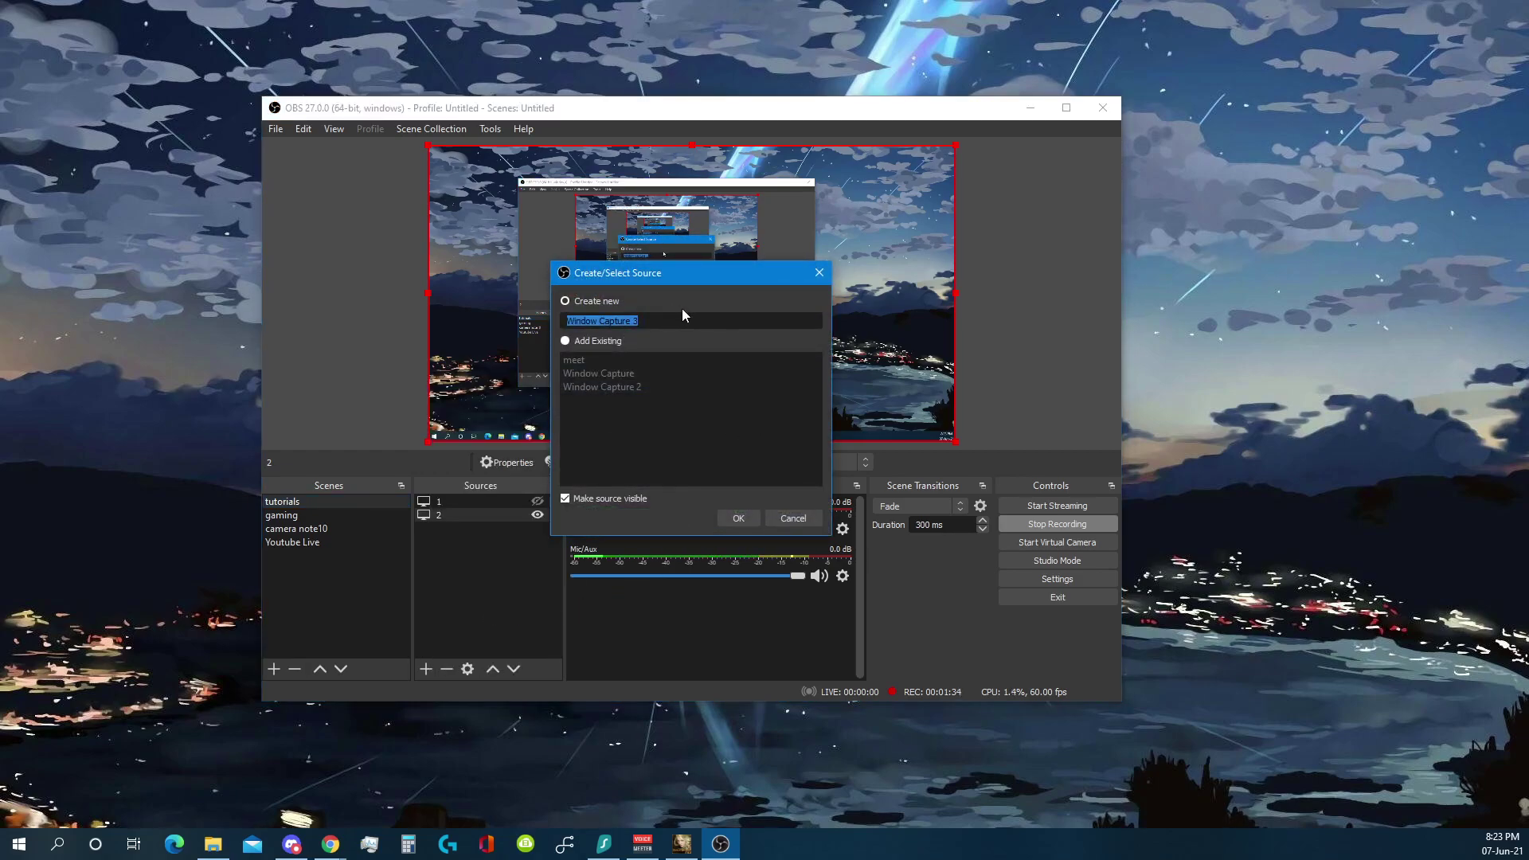
{"action": "type", "text": "google"}
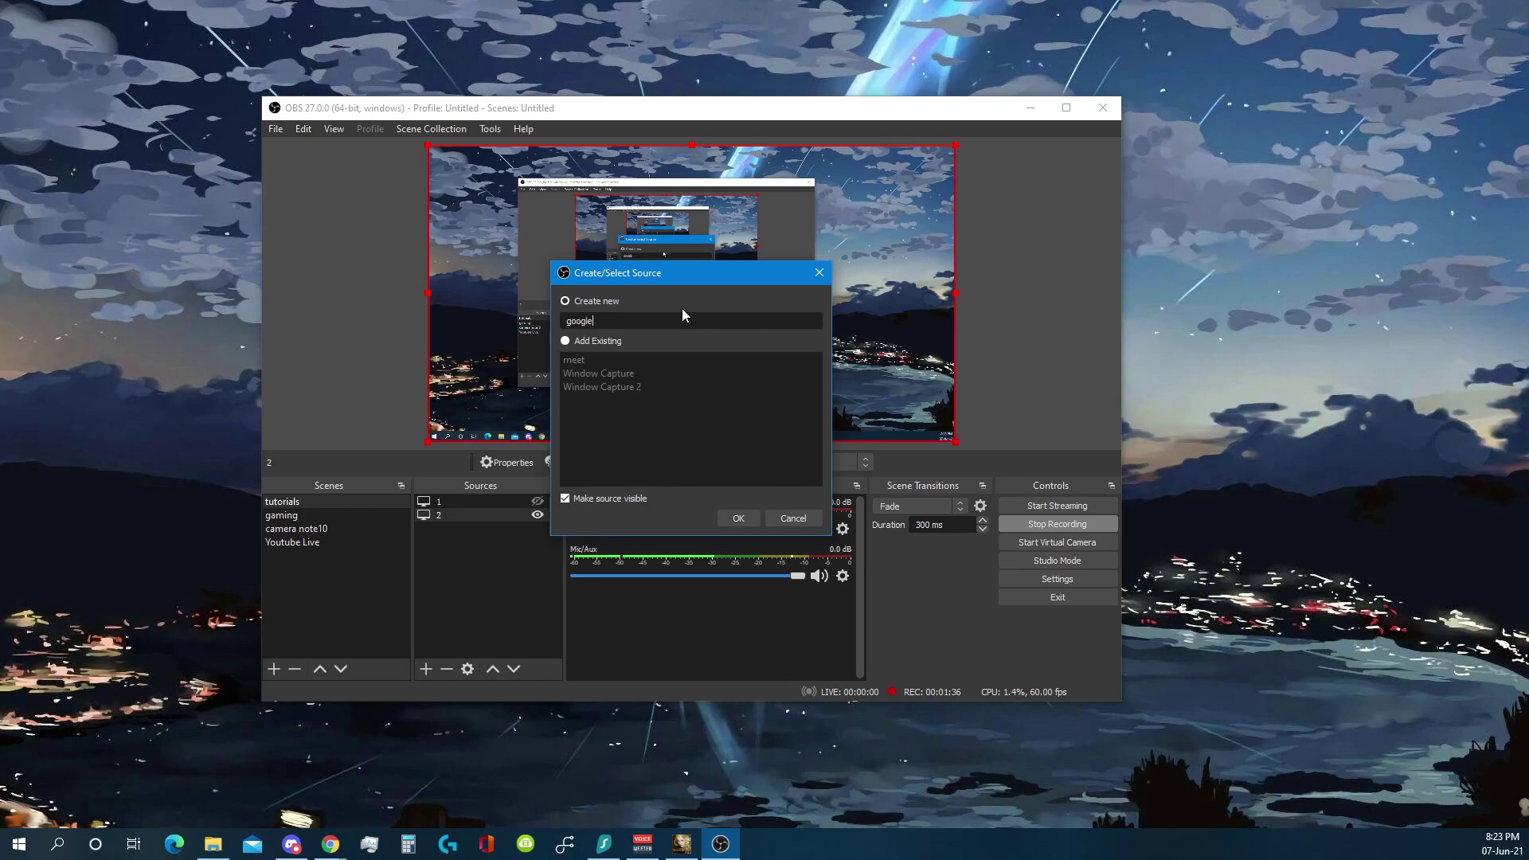
{"action": "type", "text": " meet"}
{"action": "left_click", "coordinate": [737, 519]}
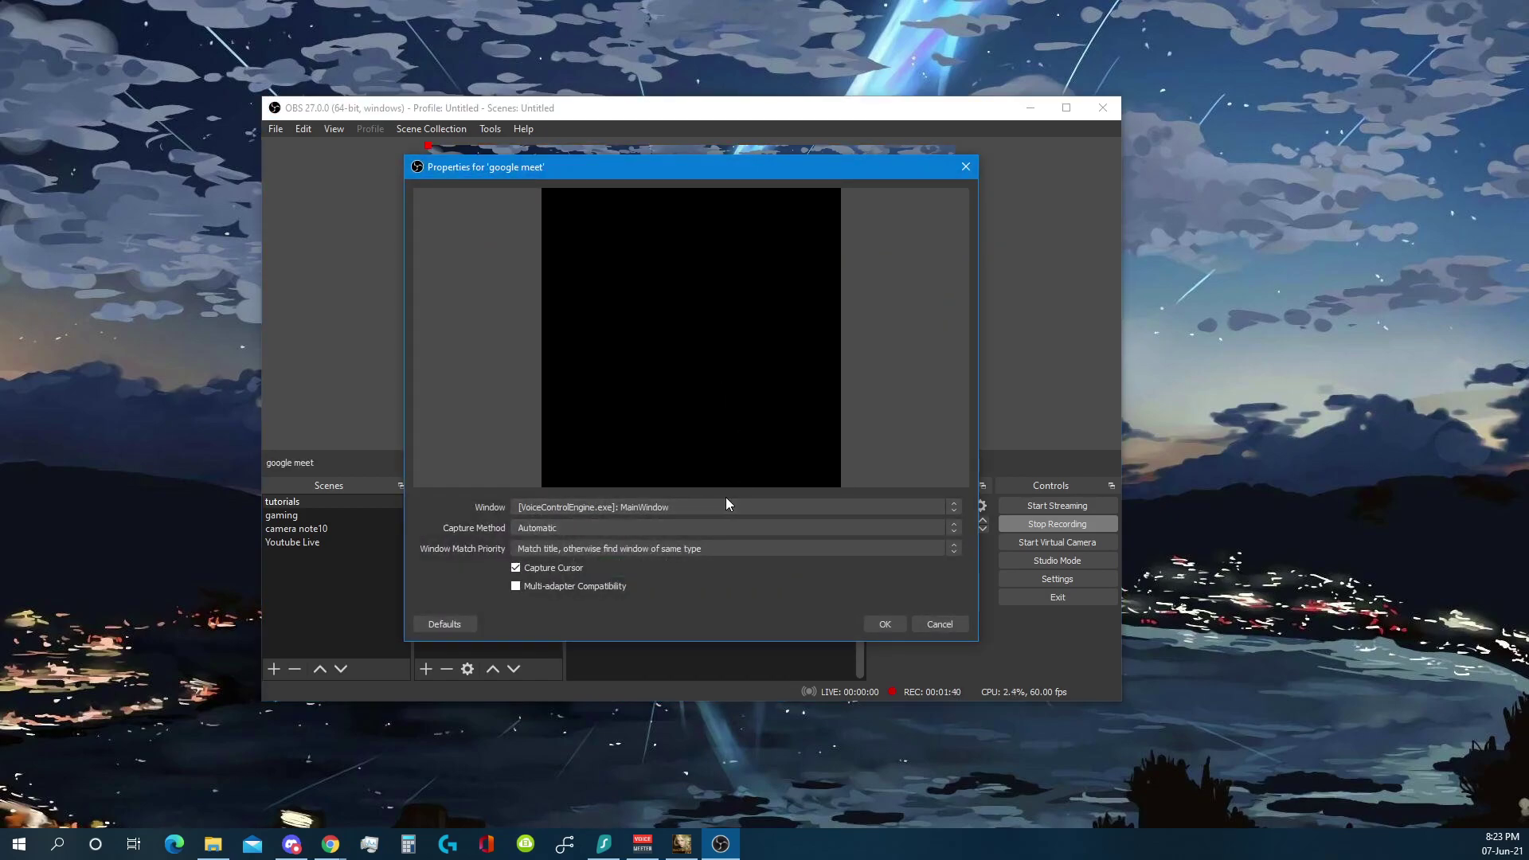
Step: Look through the windows offered in the google meet source's properties for the browser window, and cancel the properties
{"action": "left_click", "coordinate": [637, 510]}
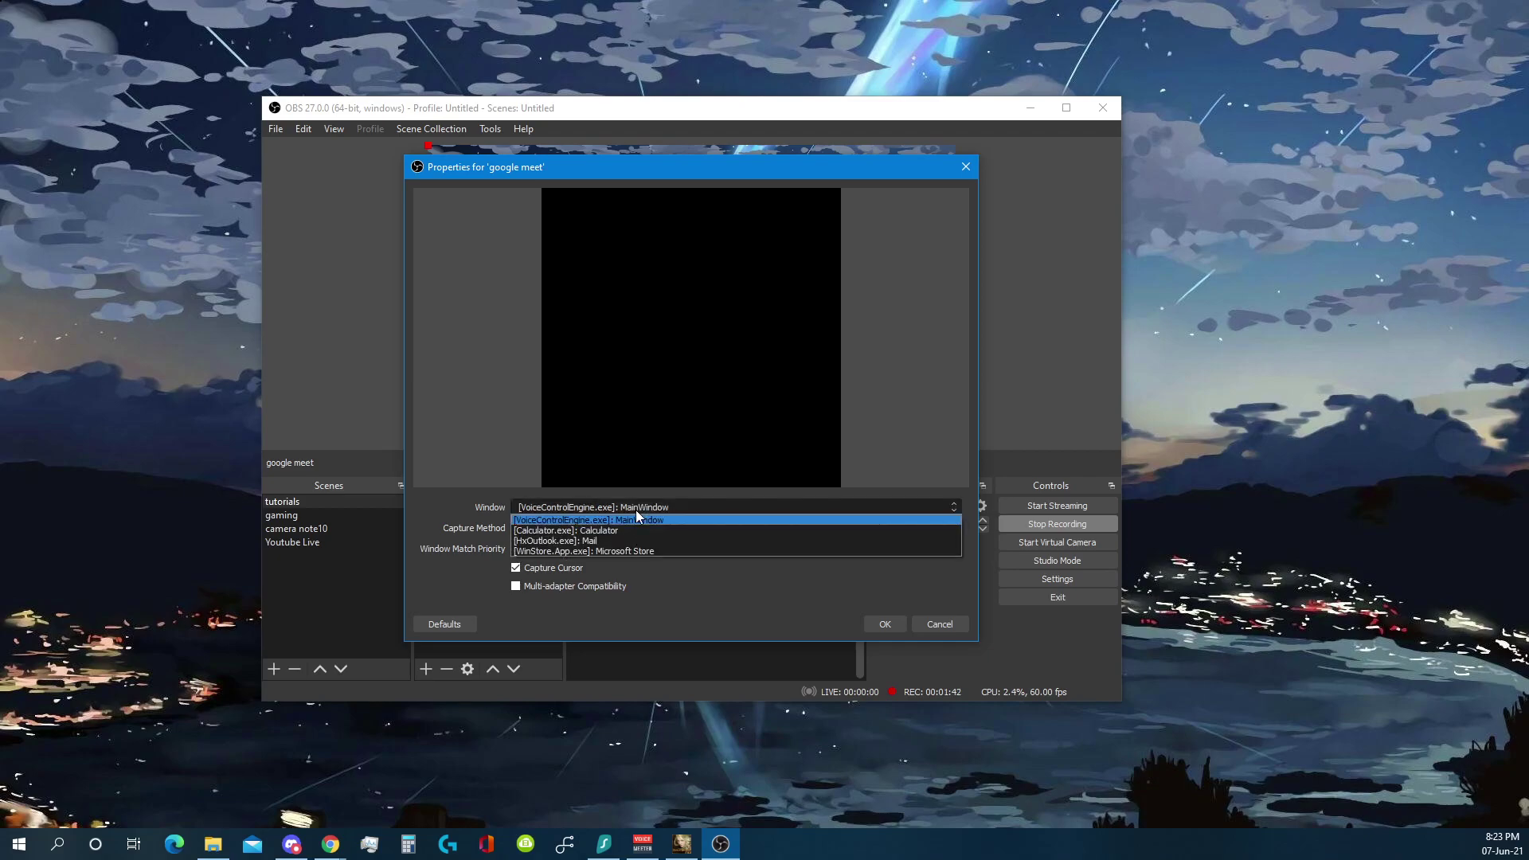
{"action": "left_click", "coordinate": [635, 513]}
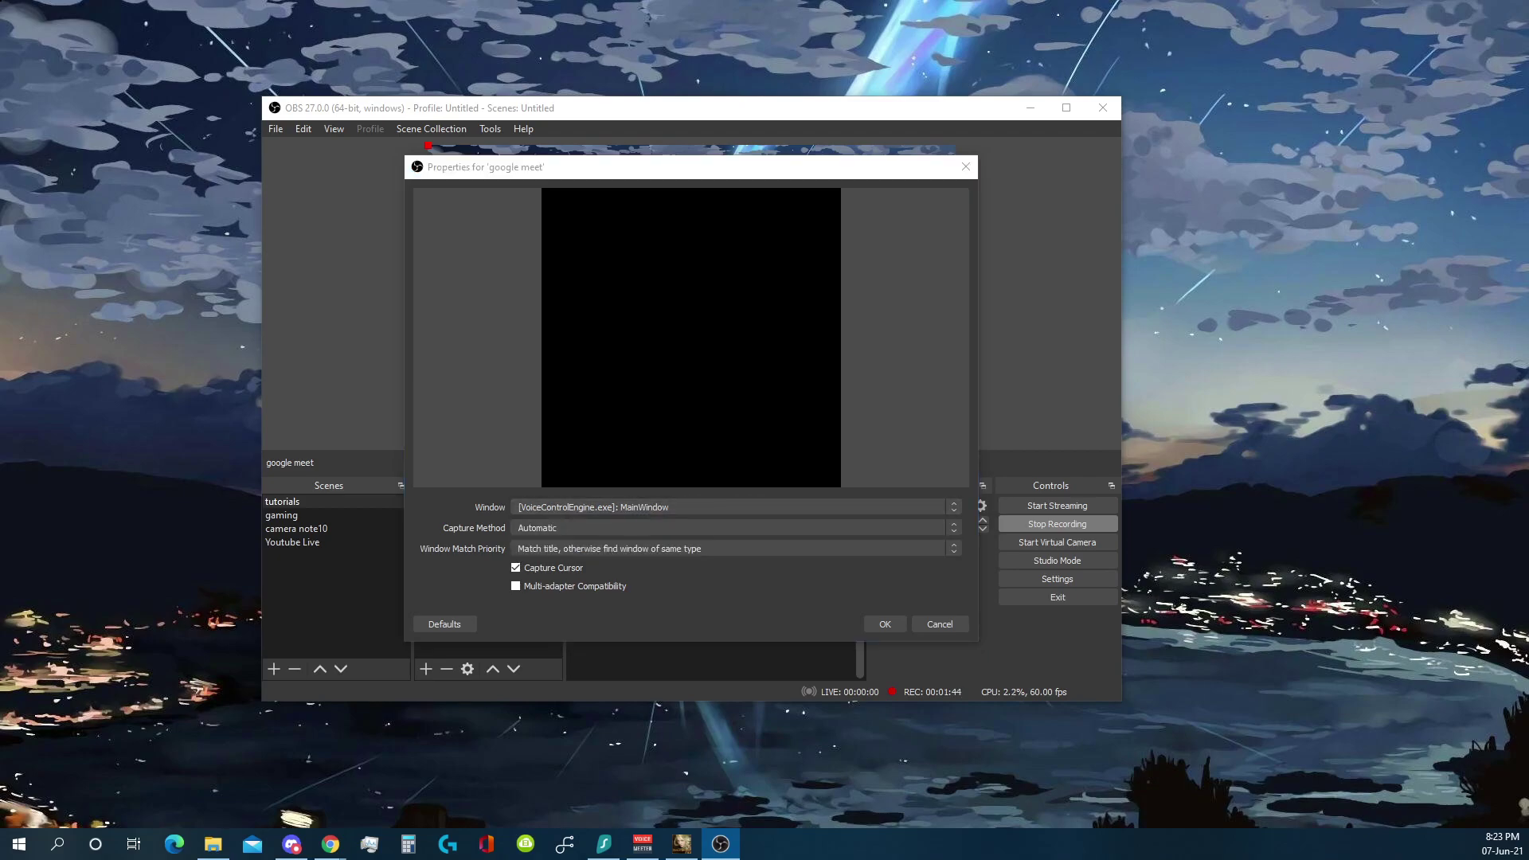
{"action": "key", "text": "alt+Tab"}
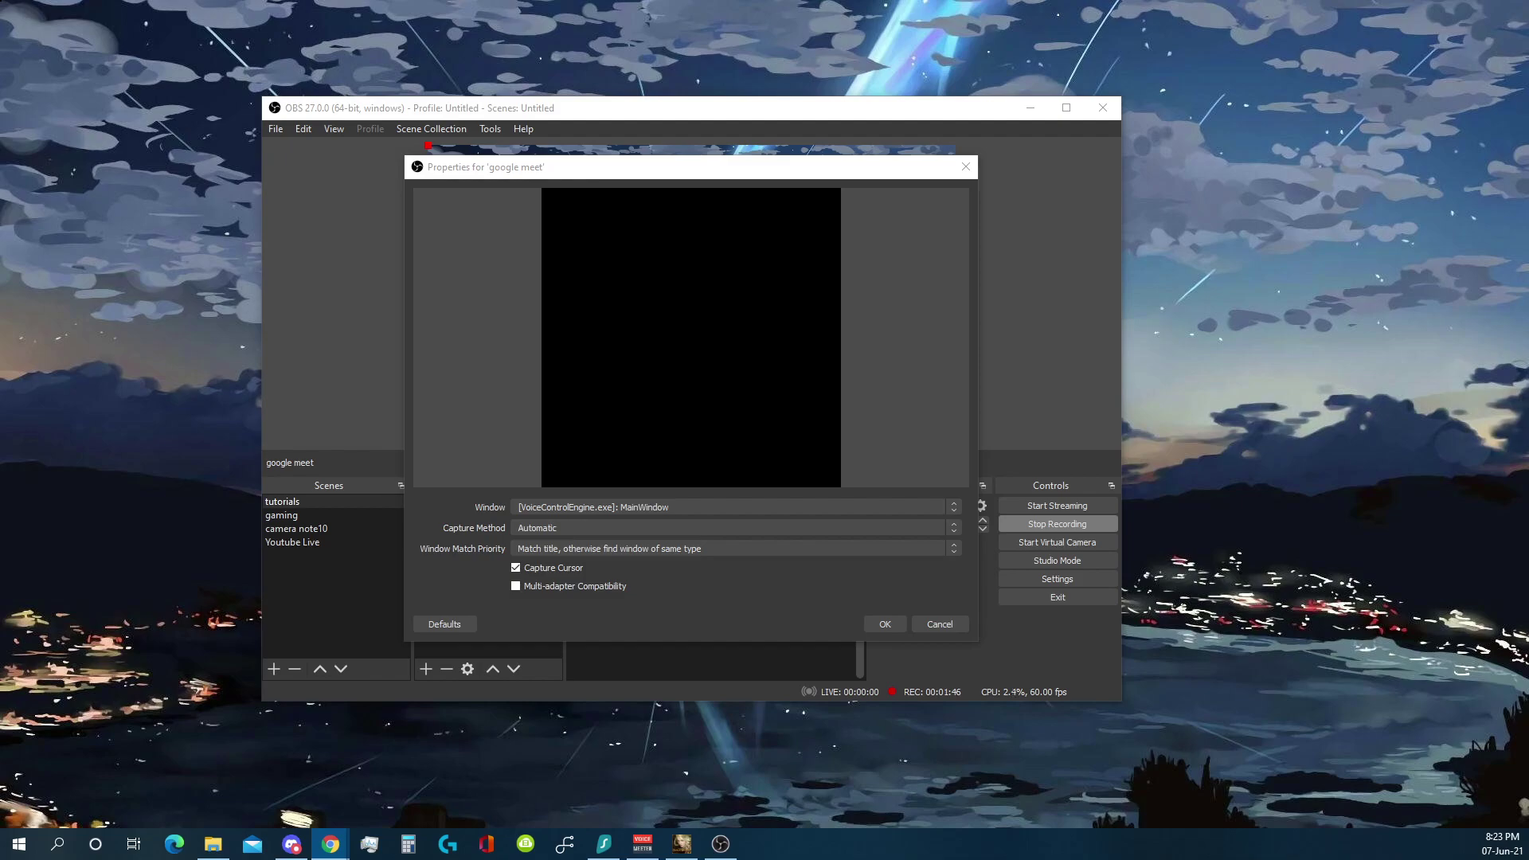
{"action": "left_click", "coordinate": [707, 506]}
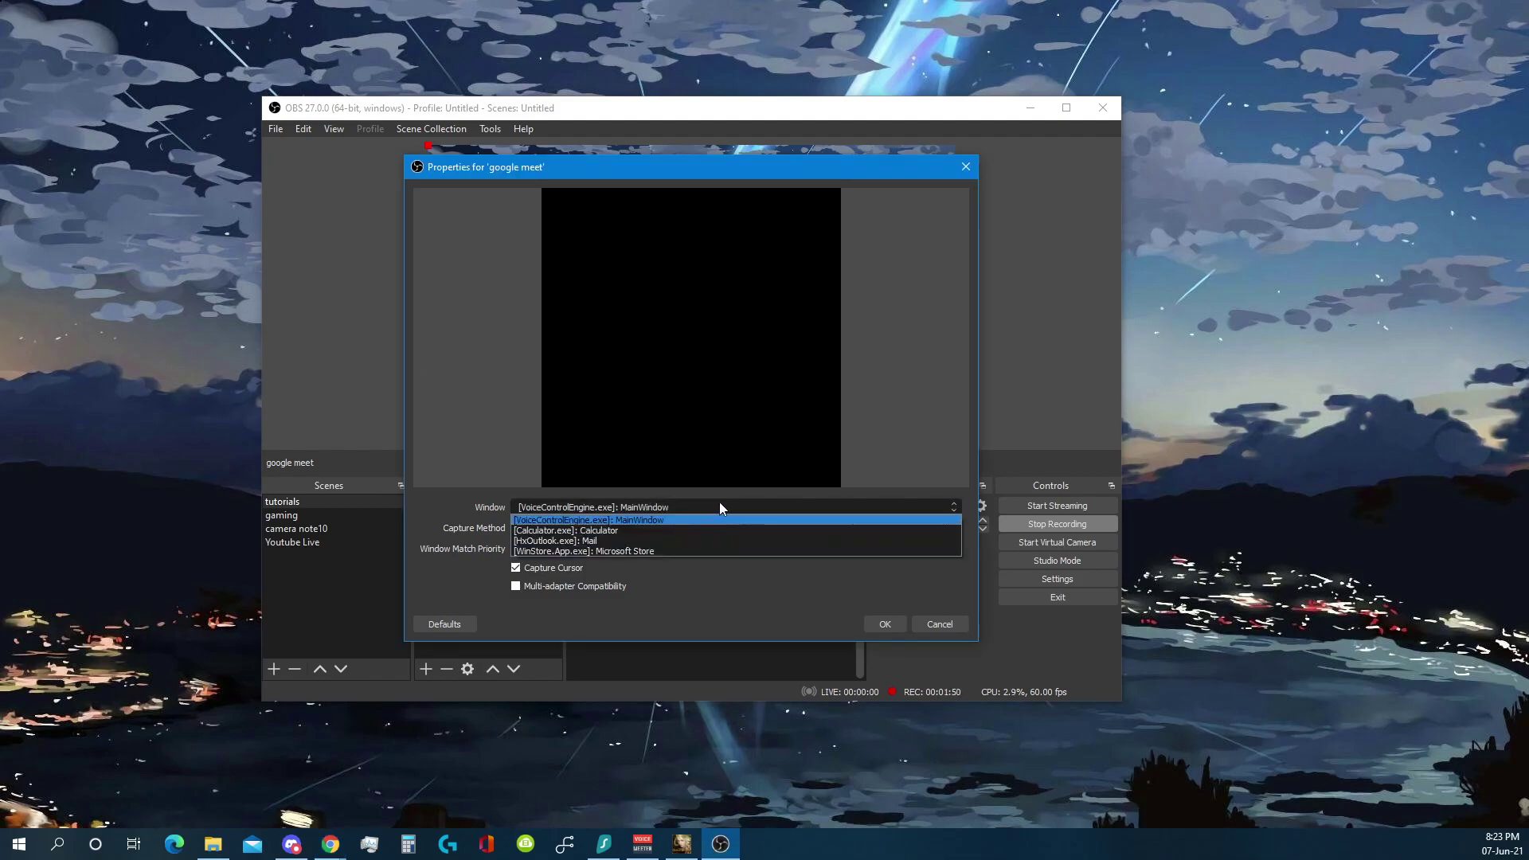
{"action": "left_click", "coordinate": [719, 507]}
{"action": "left_click", "coordinate": [934, 627]}
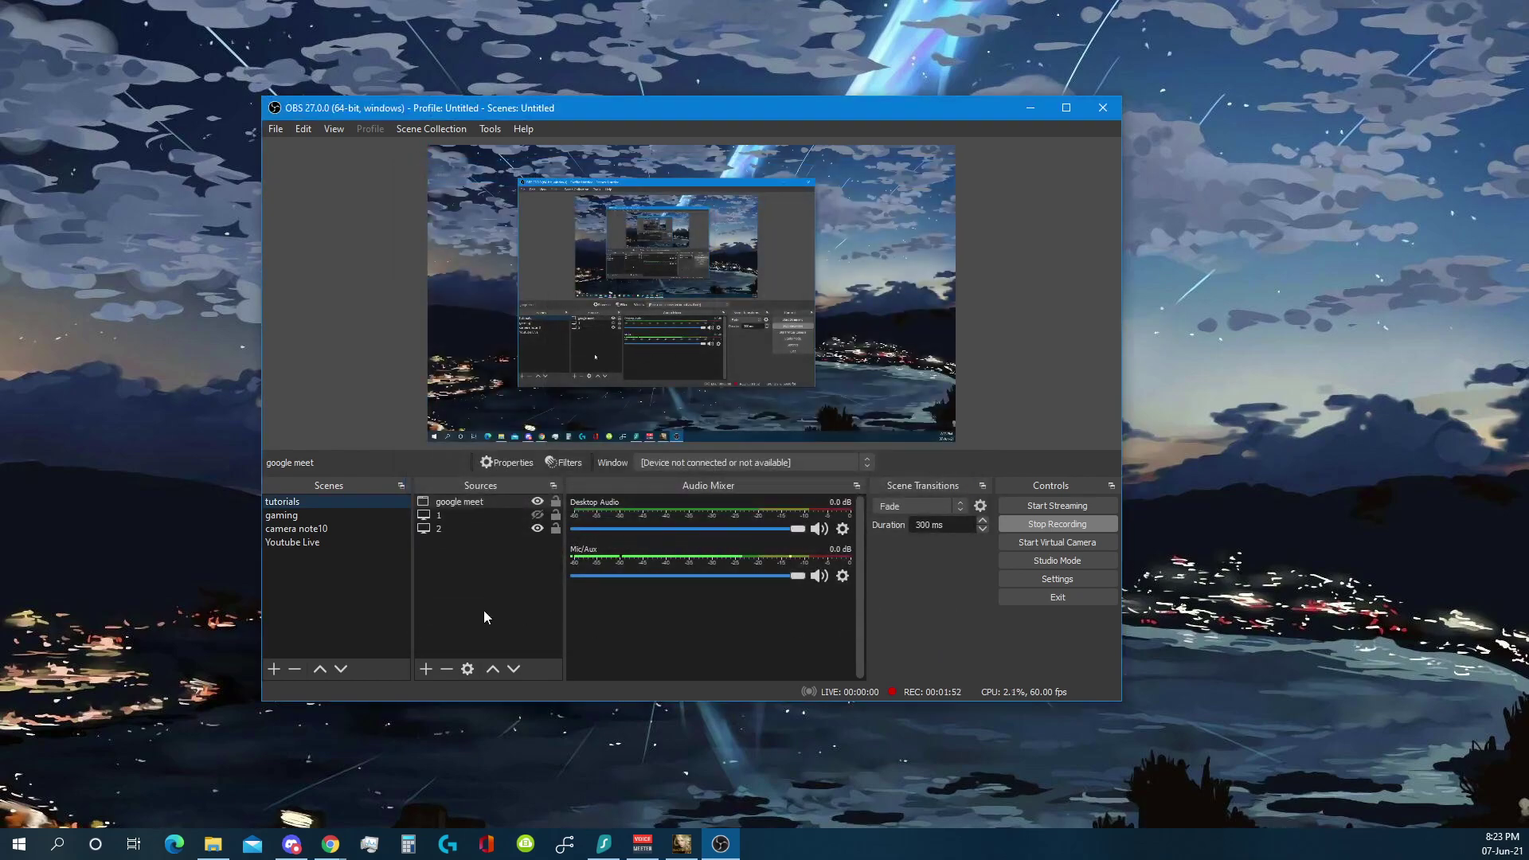
Step: Select the google meet source and set its captured window to the Meet window in Google Chrome
{"action": "left_click", "coordinate": [432, 671]}
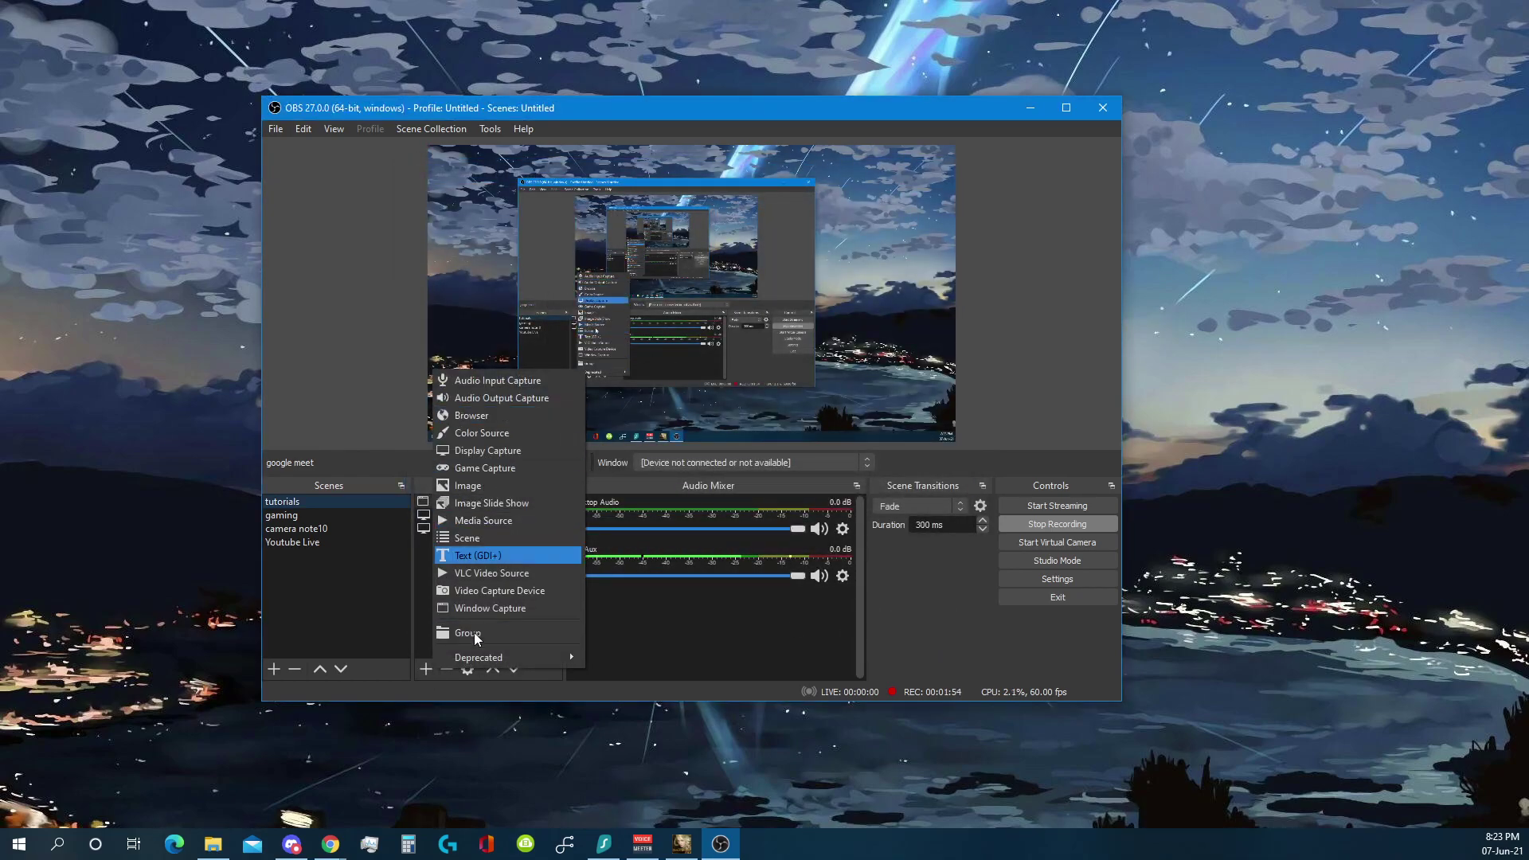
{"action": "left_click", "coordinate": [440, 545]}
{"action": "left_click", "coordinate": [470, 501]}
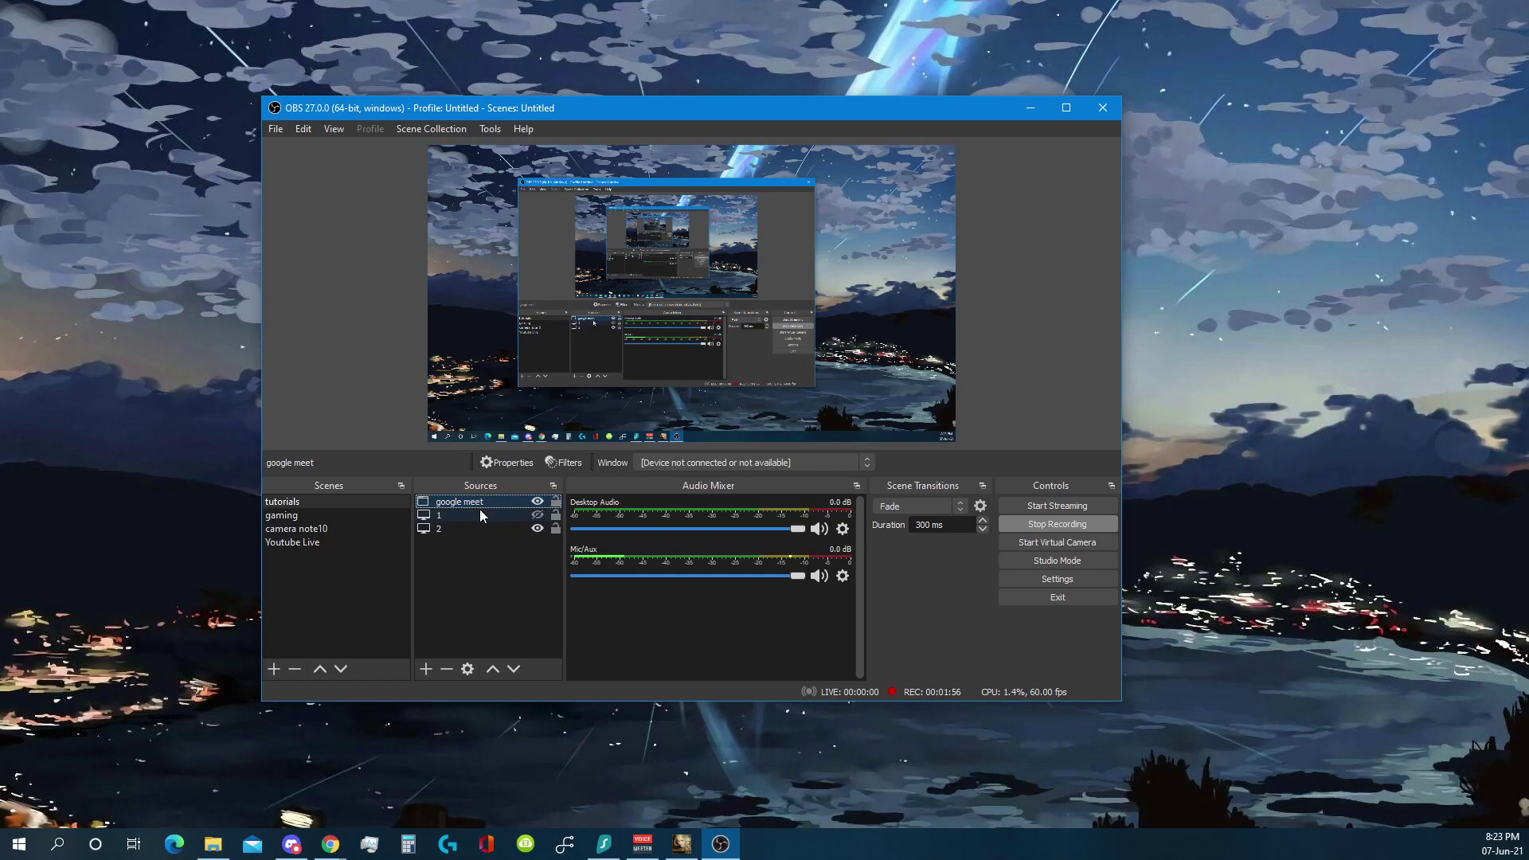
{"action": "left_click", "coordinate": [781, 464]}
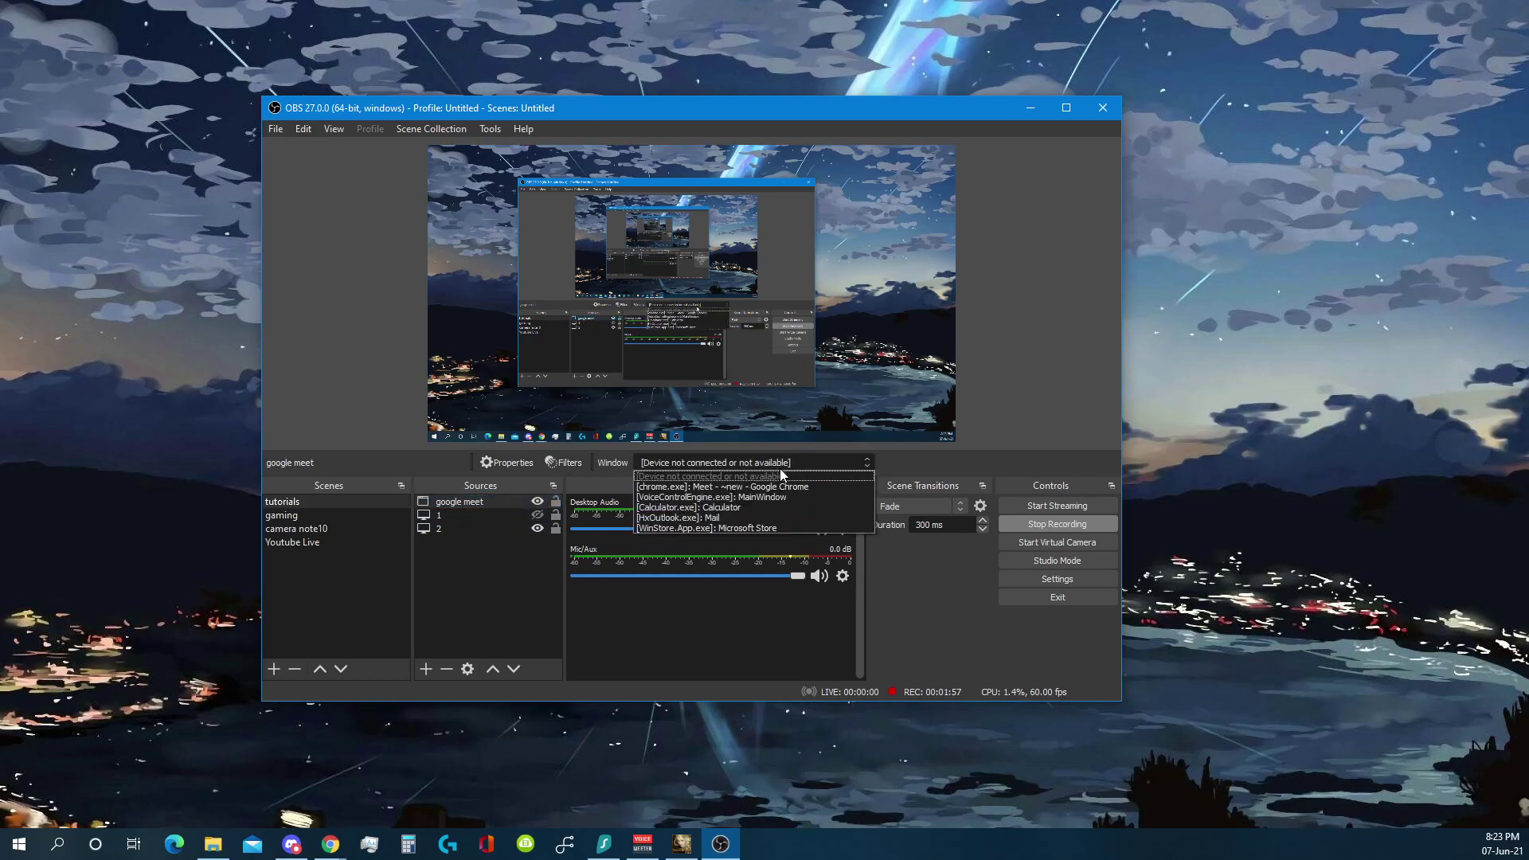
{"action": "left_click", "coordinate": [730, 493]}
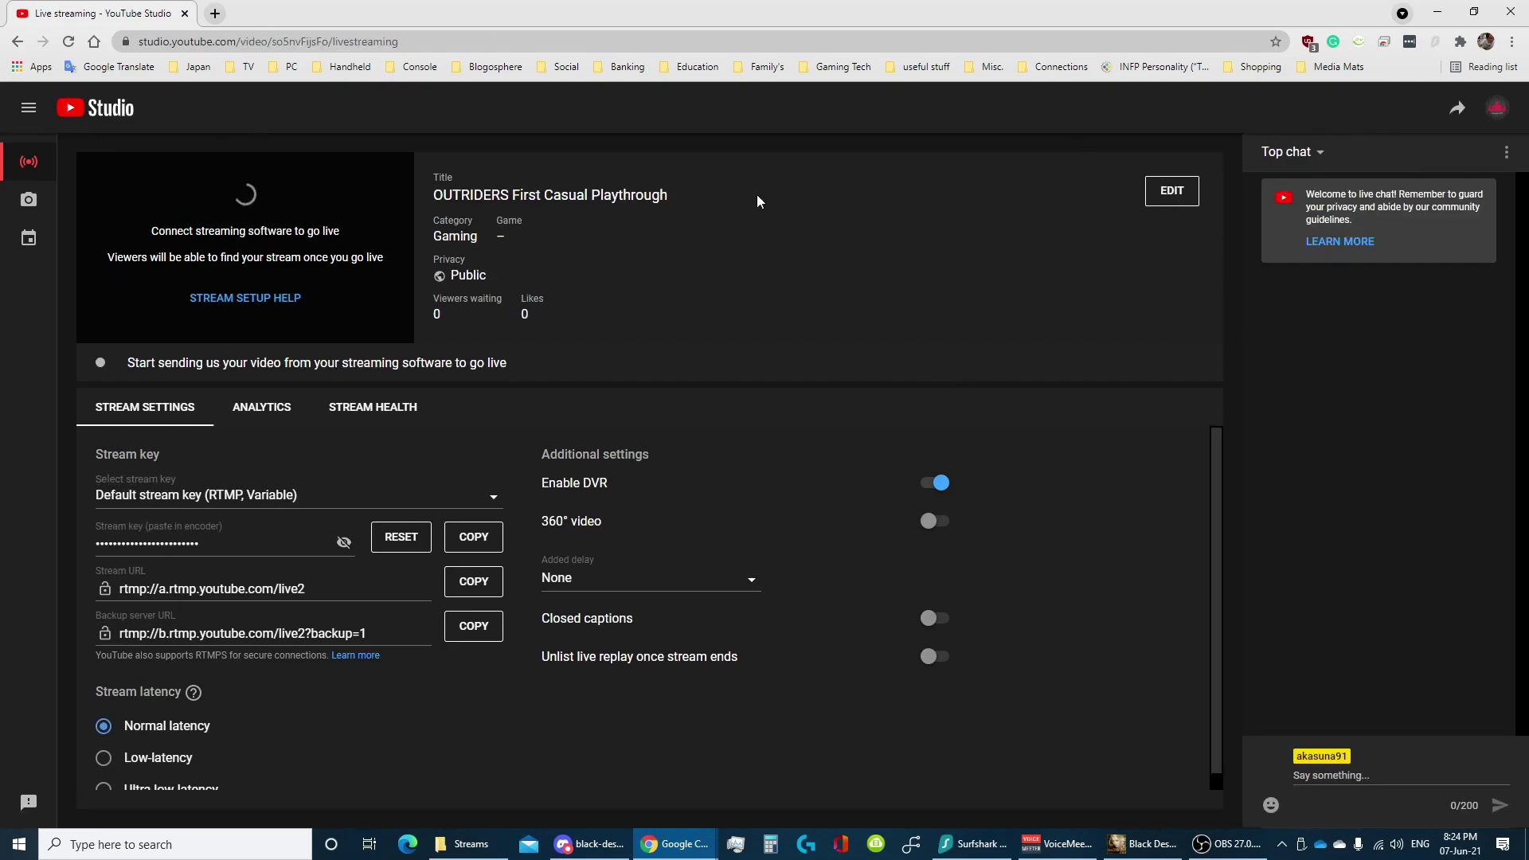
Step: Open the live stream's settings in YouTube Studio and replace the title with "Youtube Live Tutorials"
{"action": "left_click", "coordinate": [1169, 191]}
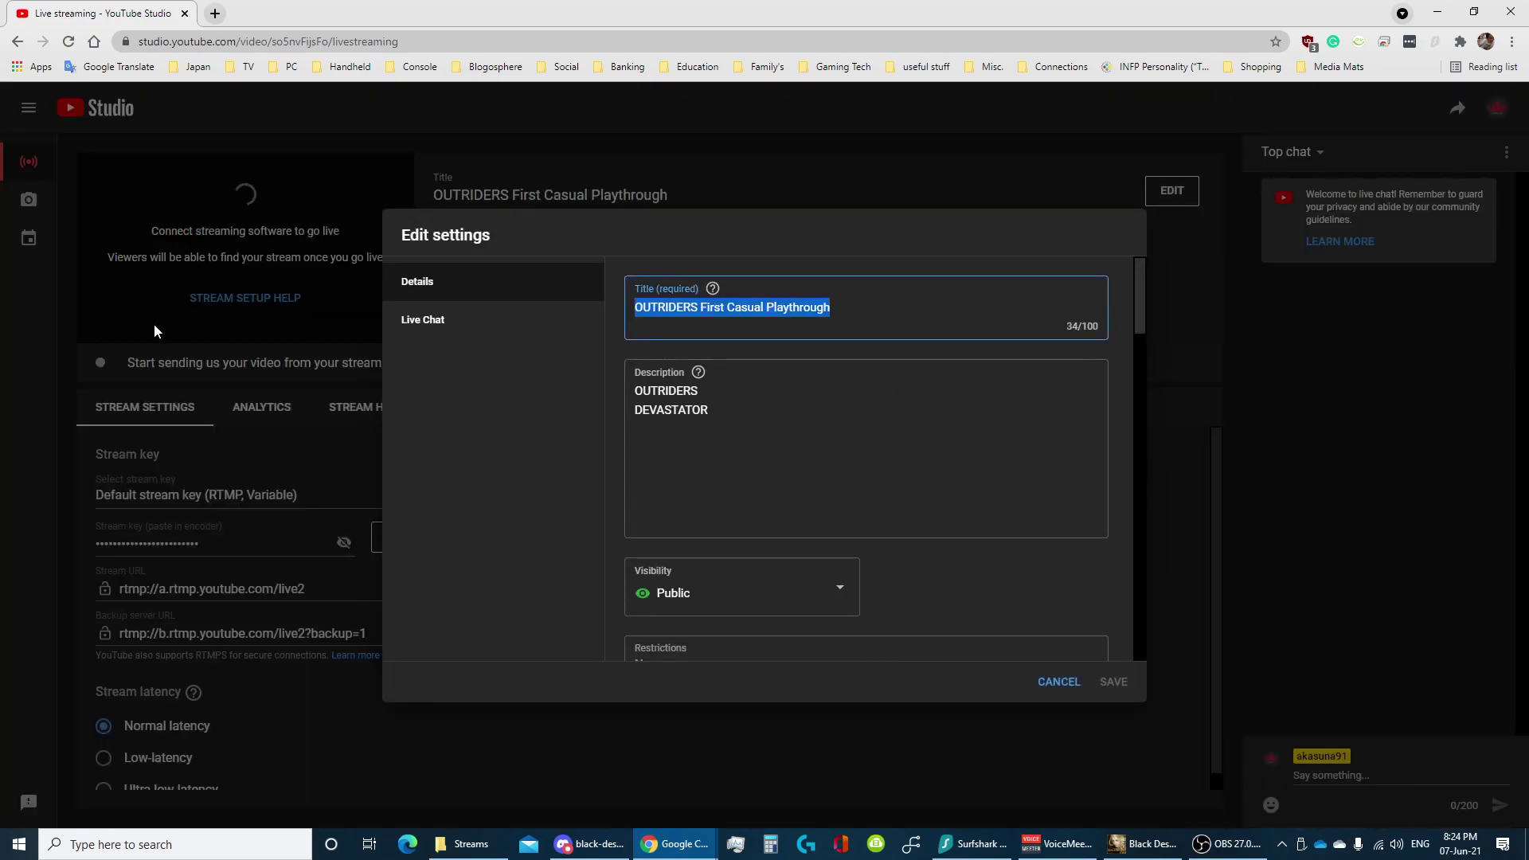
{"action": "type", "text": "Youtube L"}
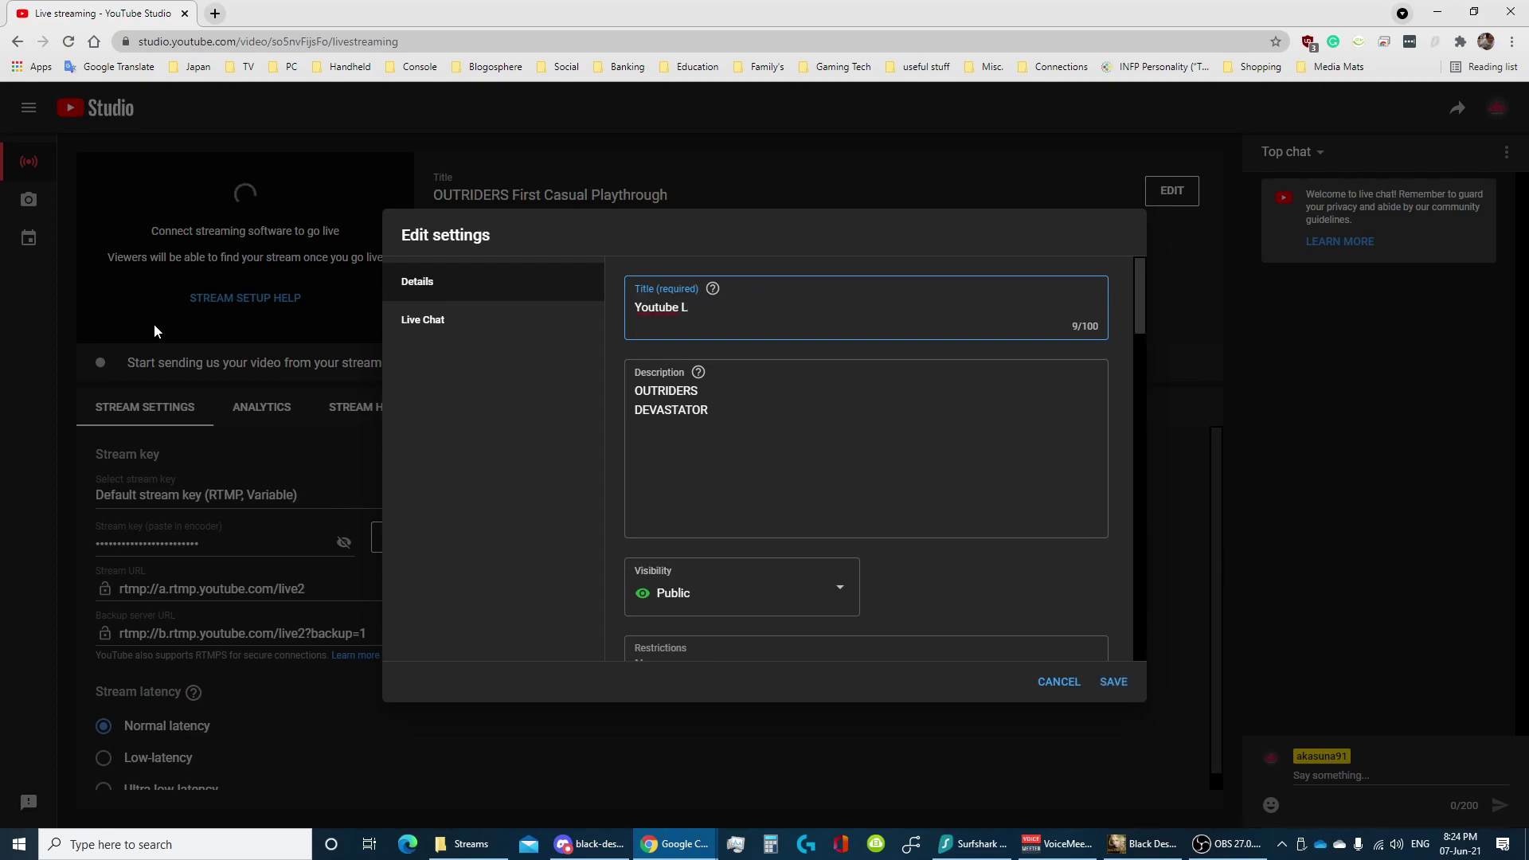
{"action": "type", "text": "ive Tutorial"}
Step: Replace the stream's description with "Tutorial on how to setup Youtube Live"
{"action": "key", "text": "Tab"}
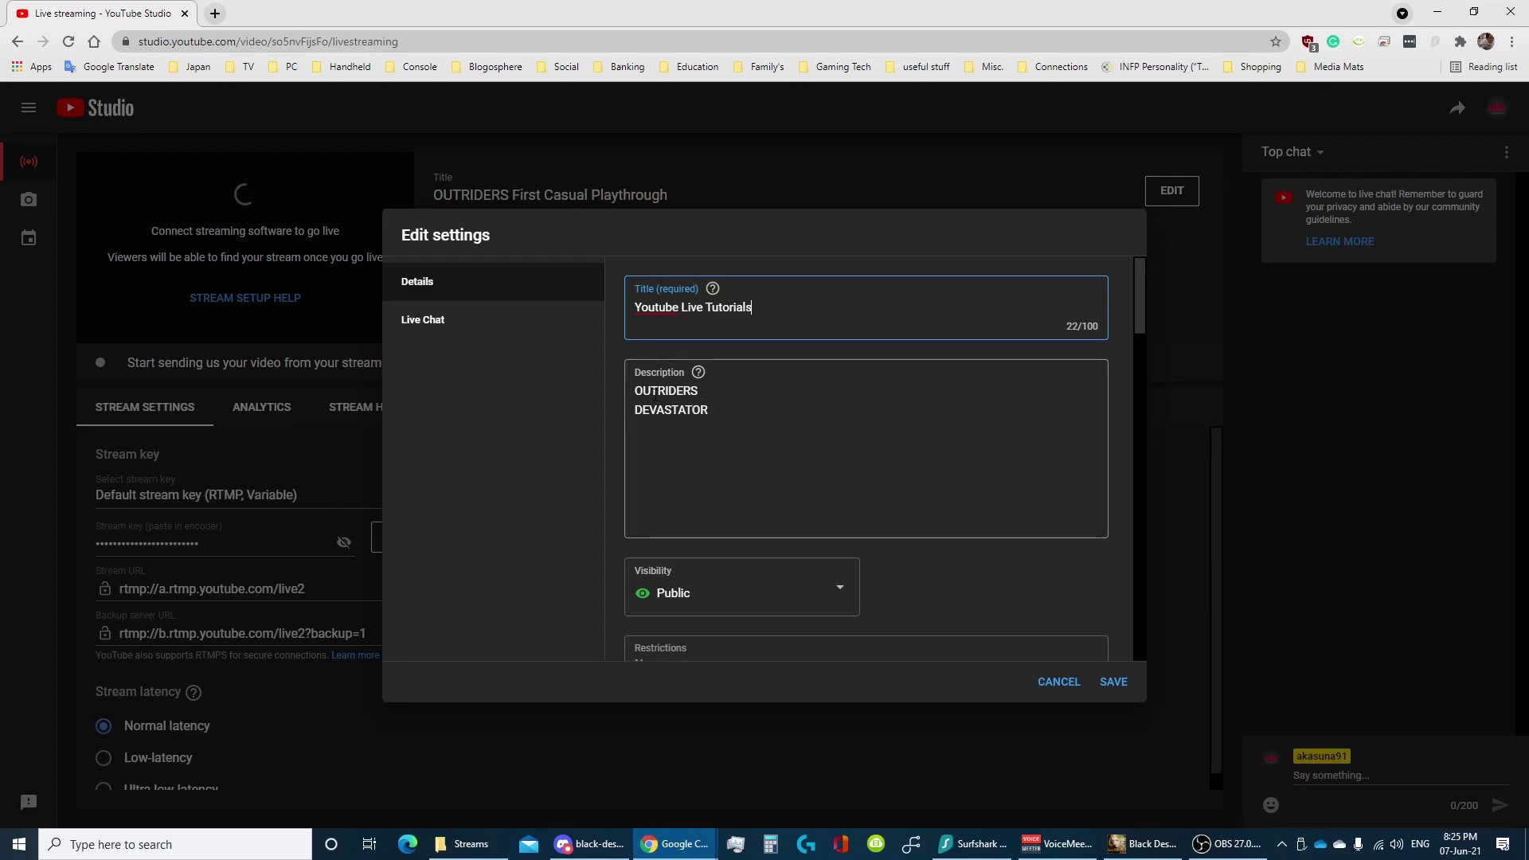
{"action": "key", "text": "ctrl+a"}
{"action": "type", "text": "Tut"}
{"action": "key", "text": "BackSpace"}
{"action": "type", "text": "tot"}
{"action": "key", "text": "BackSpace"}
{"action": "type", "text": "ria"}
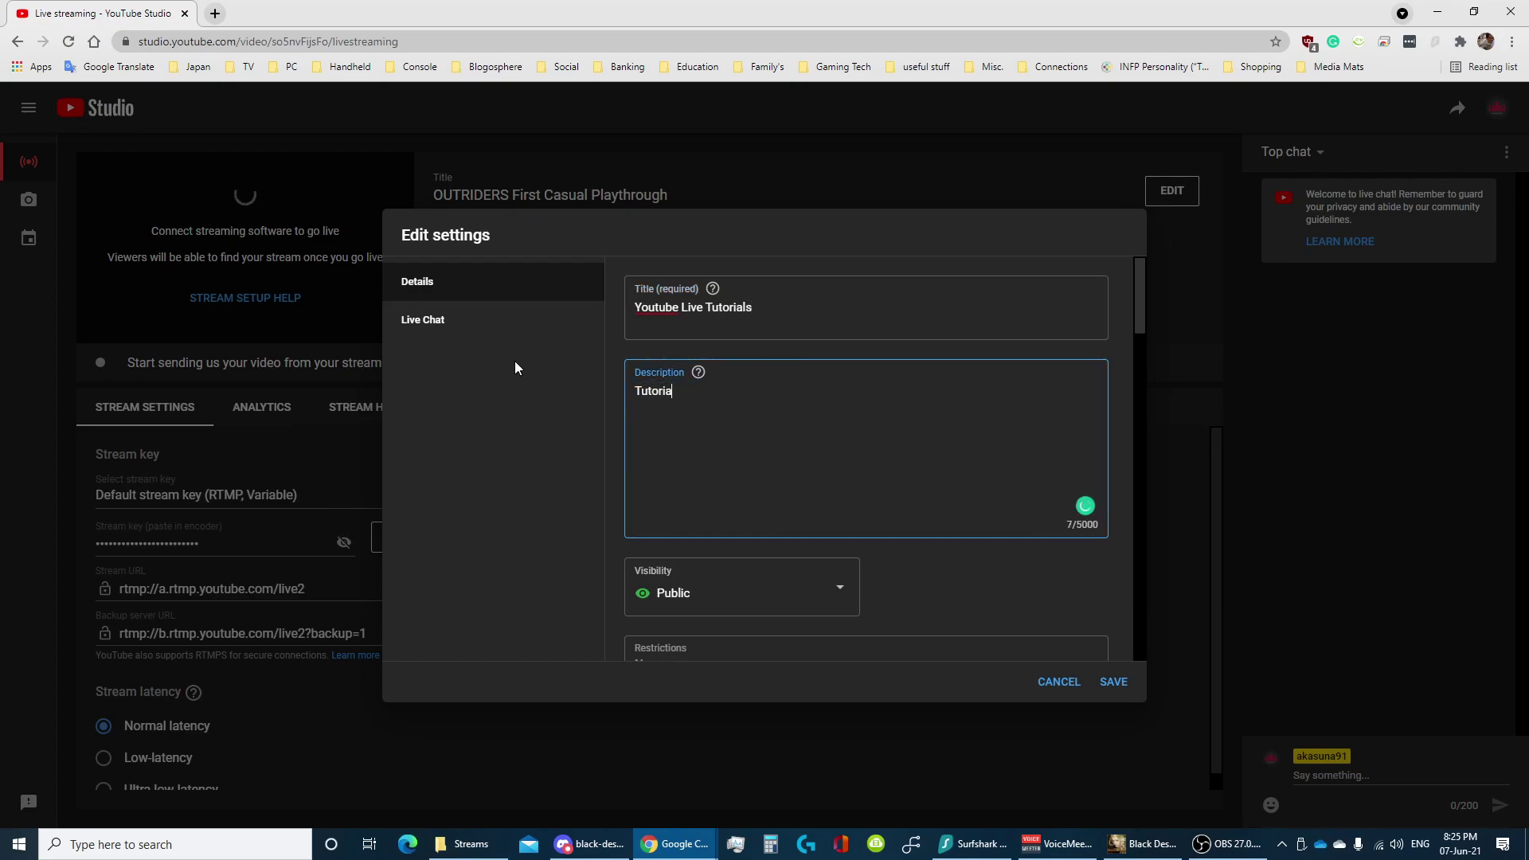
{"action": "type", "text": "l on how to setup Youtube Live"}
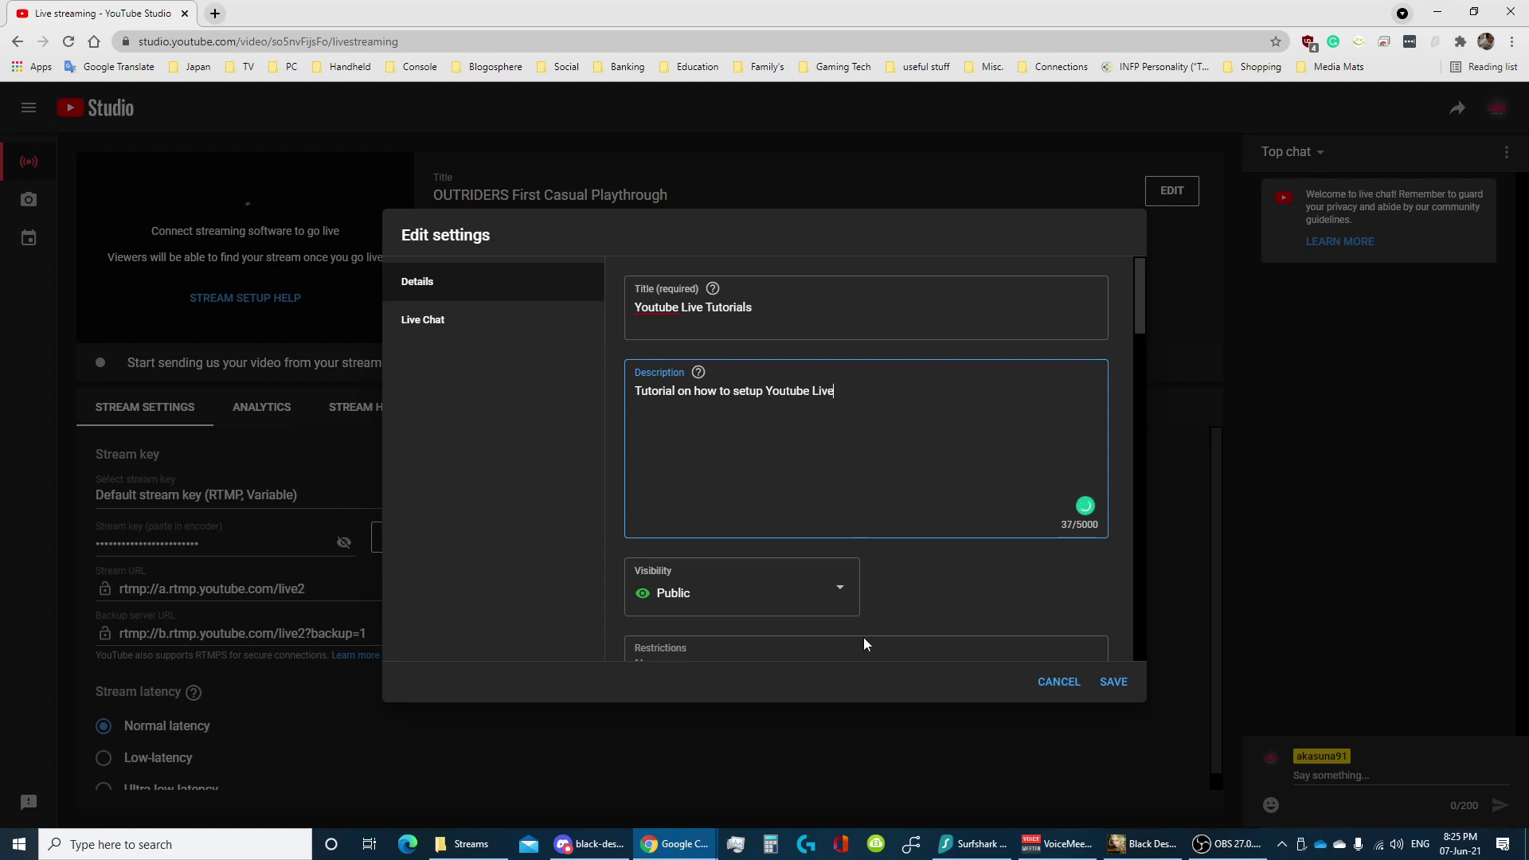
Step: Set the stream's visibility to Unlisted and its category to Education
{"action": "left_click", "coordinate": [799, 587]}
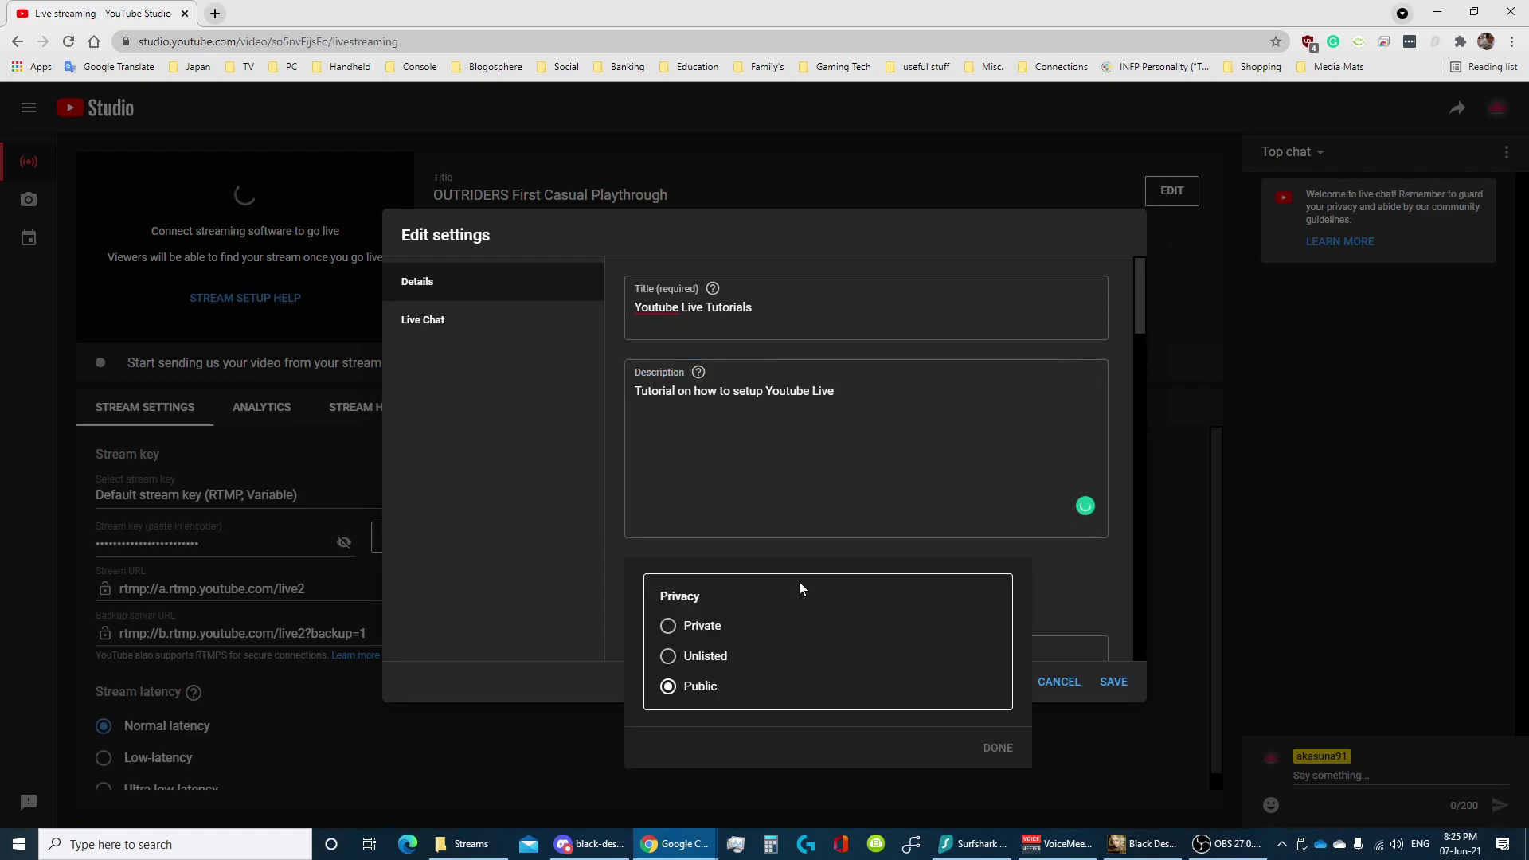
{"action": "left_click", "coordinate": [668, 658]}
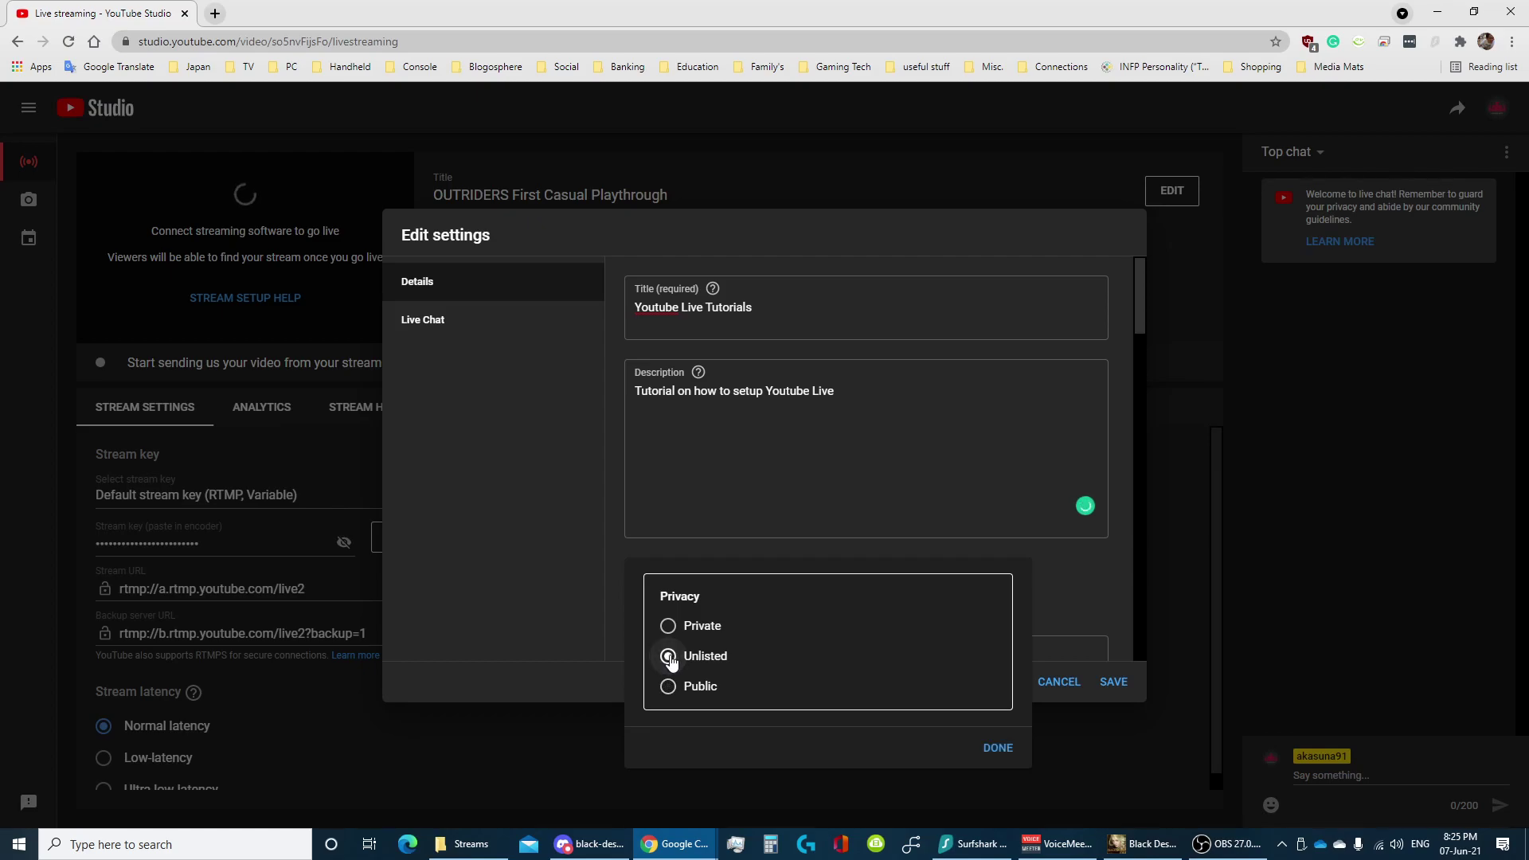
{"action": "left_click", "coordinate": [998, 748]}
{"action": "scroll", "coordinate": [969, 539], "scroll_direction": "down", "scroll_amount": 2}
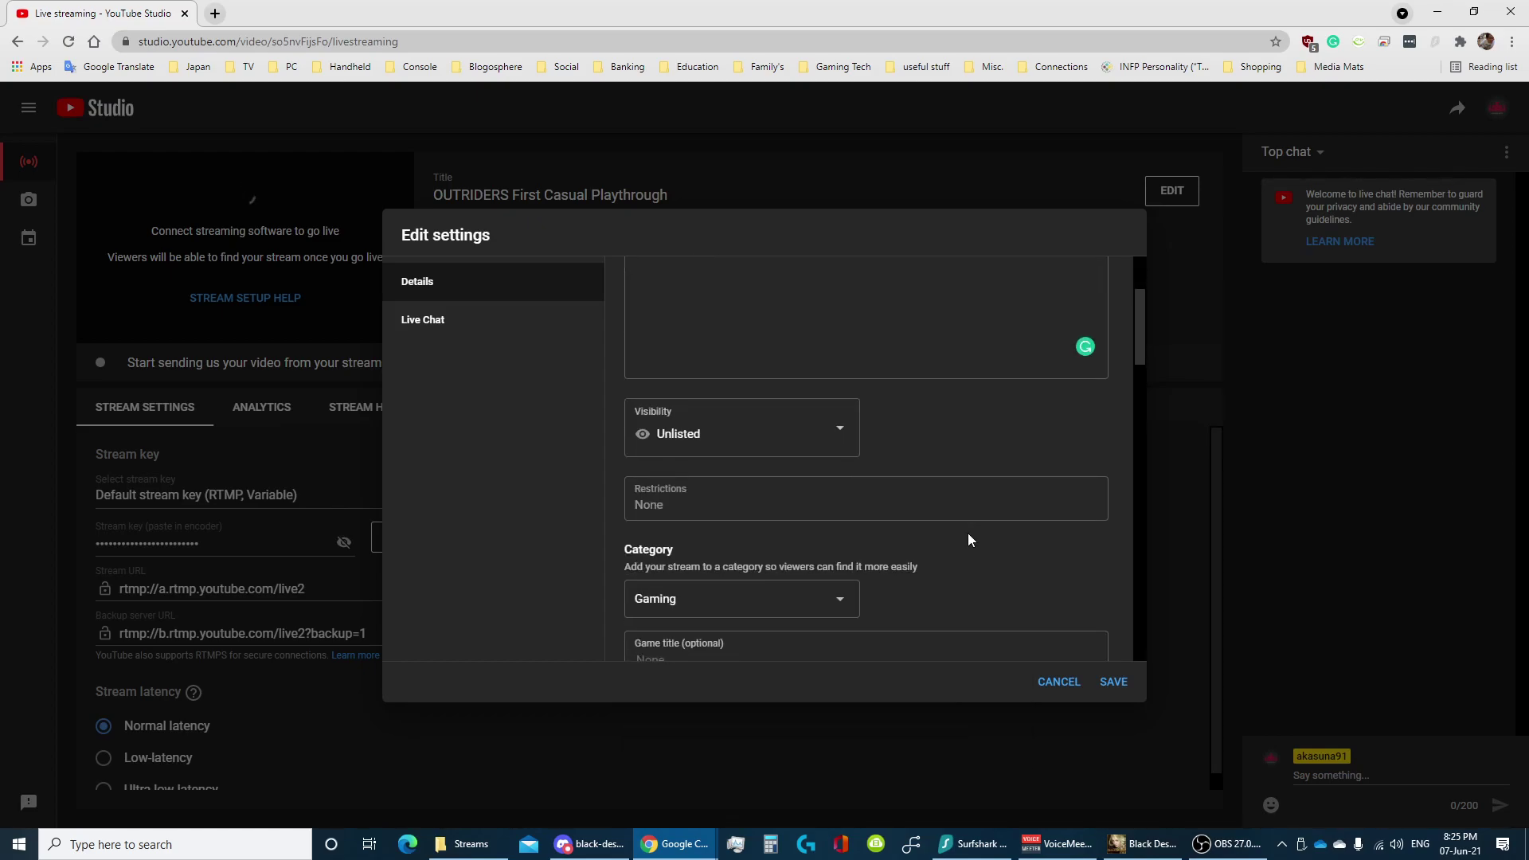
{"action": "left_click", "coordinate": [768, 598]}
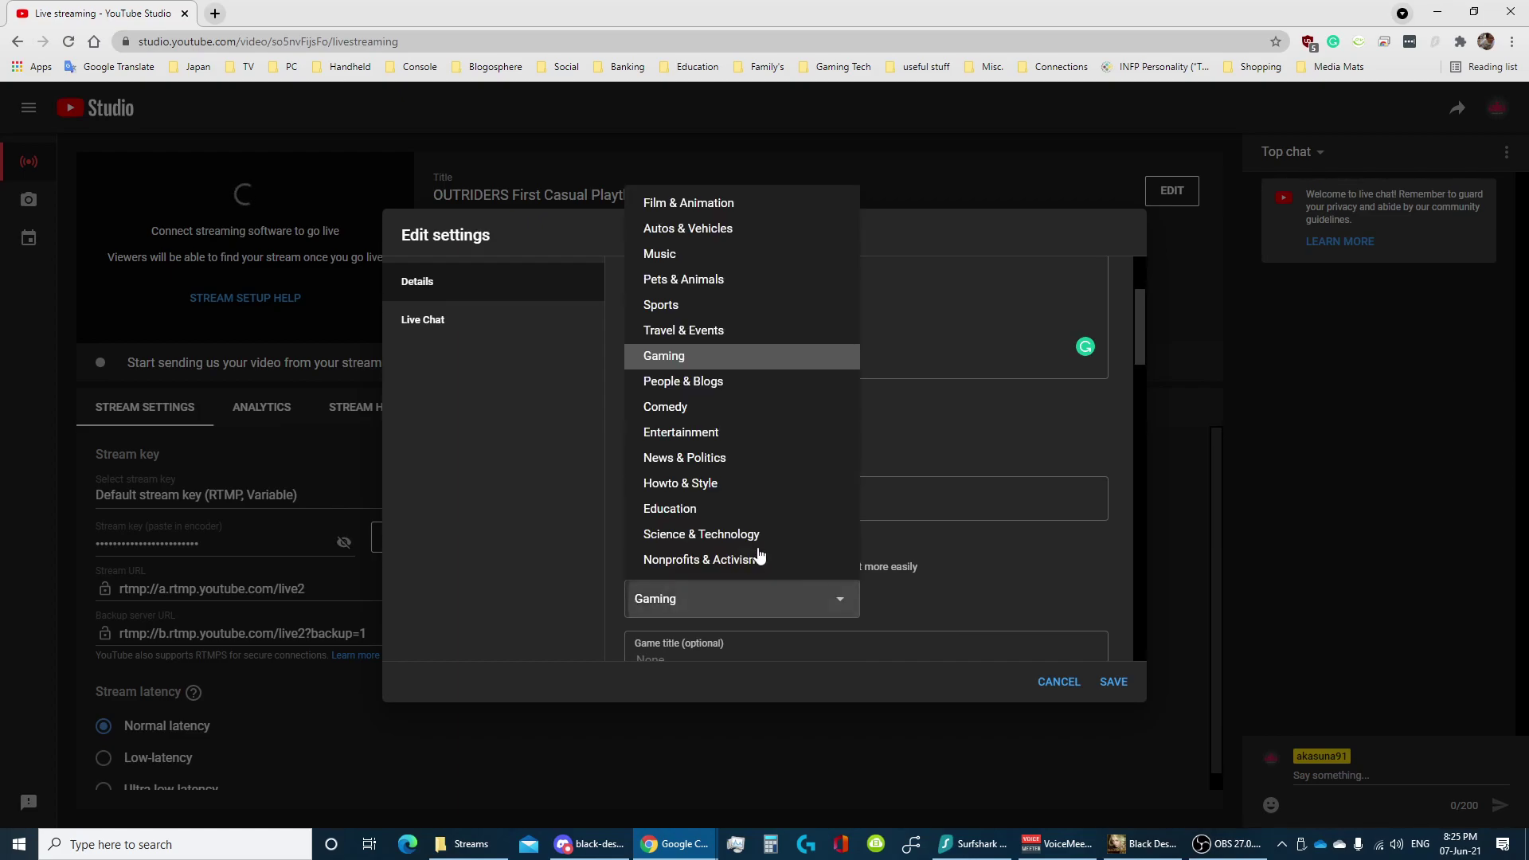
{"action": "left_click", "coordinate": [688, 509]}
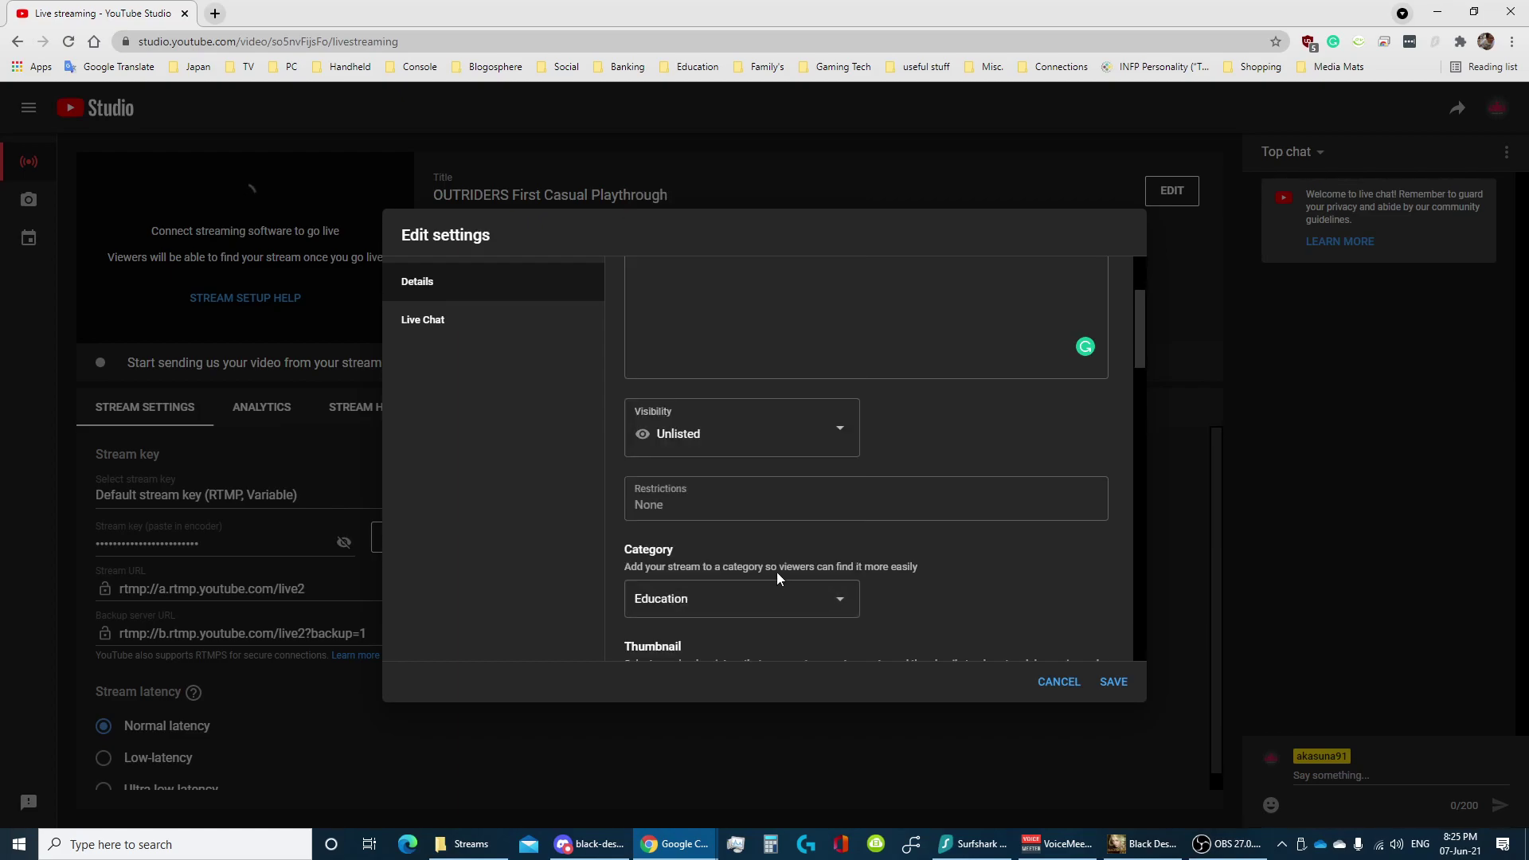
Step: Remove the Black Desert Online tag from the stream's details
{"action": "scroll", "coordinate": [1001, 588], "scroll_direction": "down", "scroll_amount": 5}
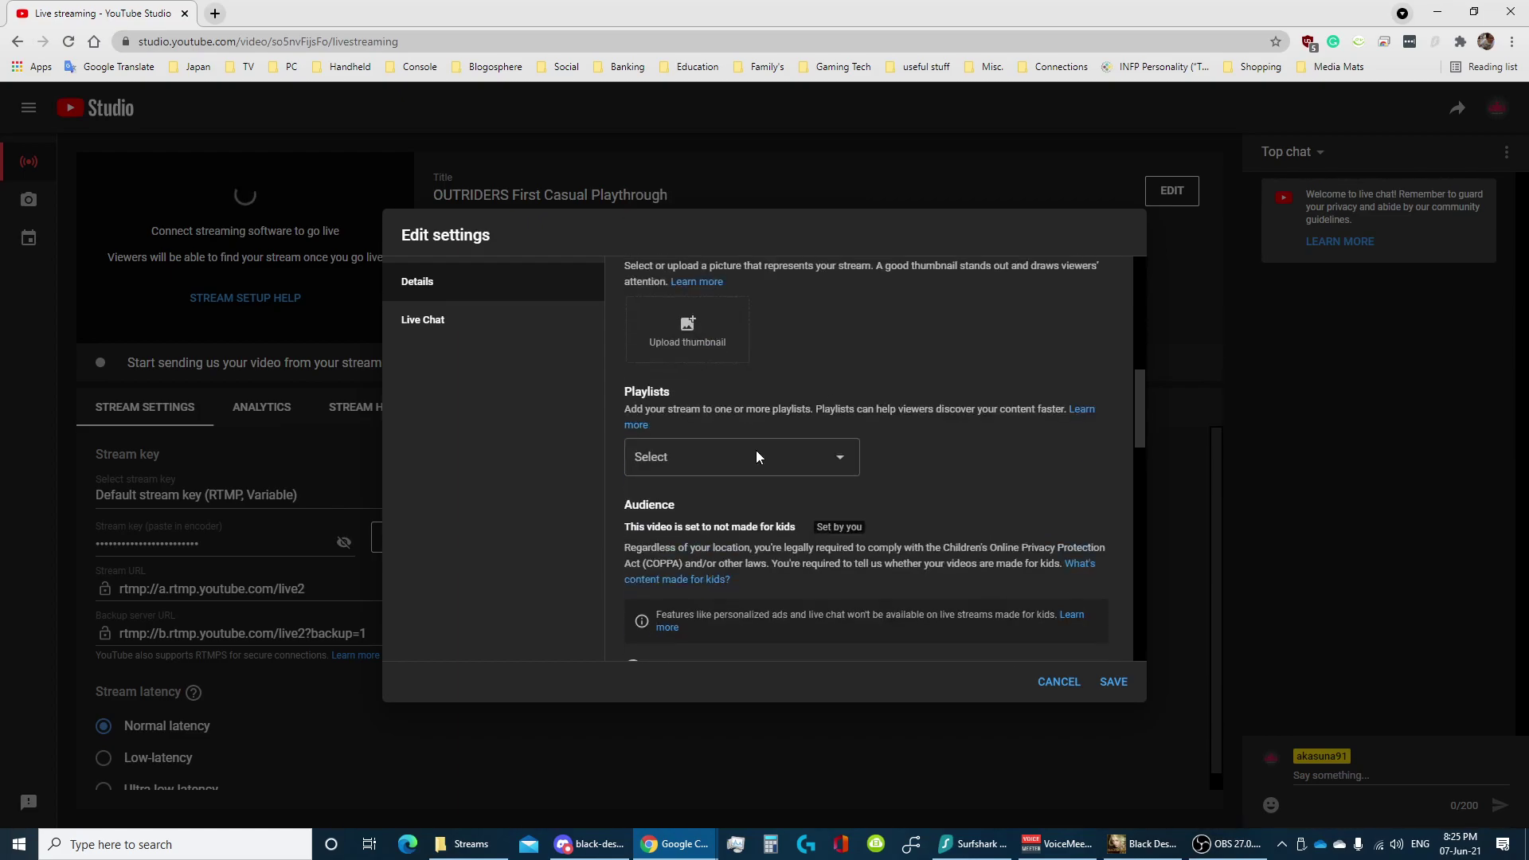
{"action": "scroll", "coordinate": [805, 578], "scroll_direction": "down", "scroll_amount": 3}
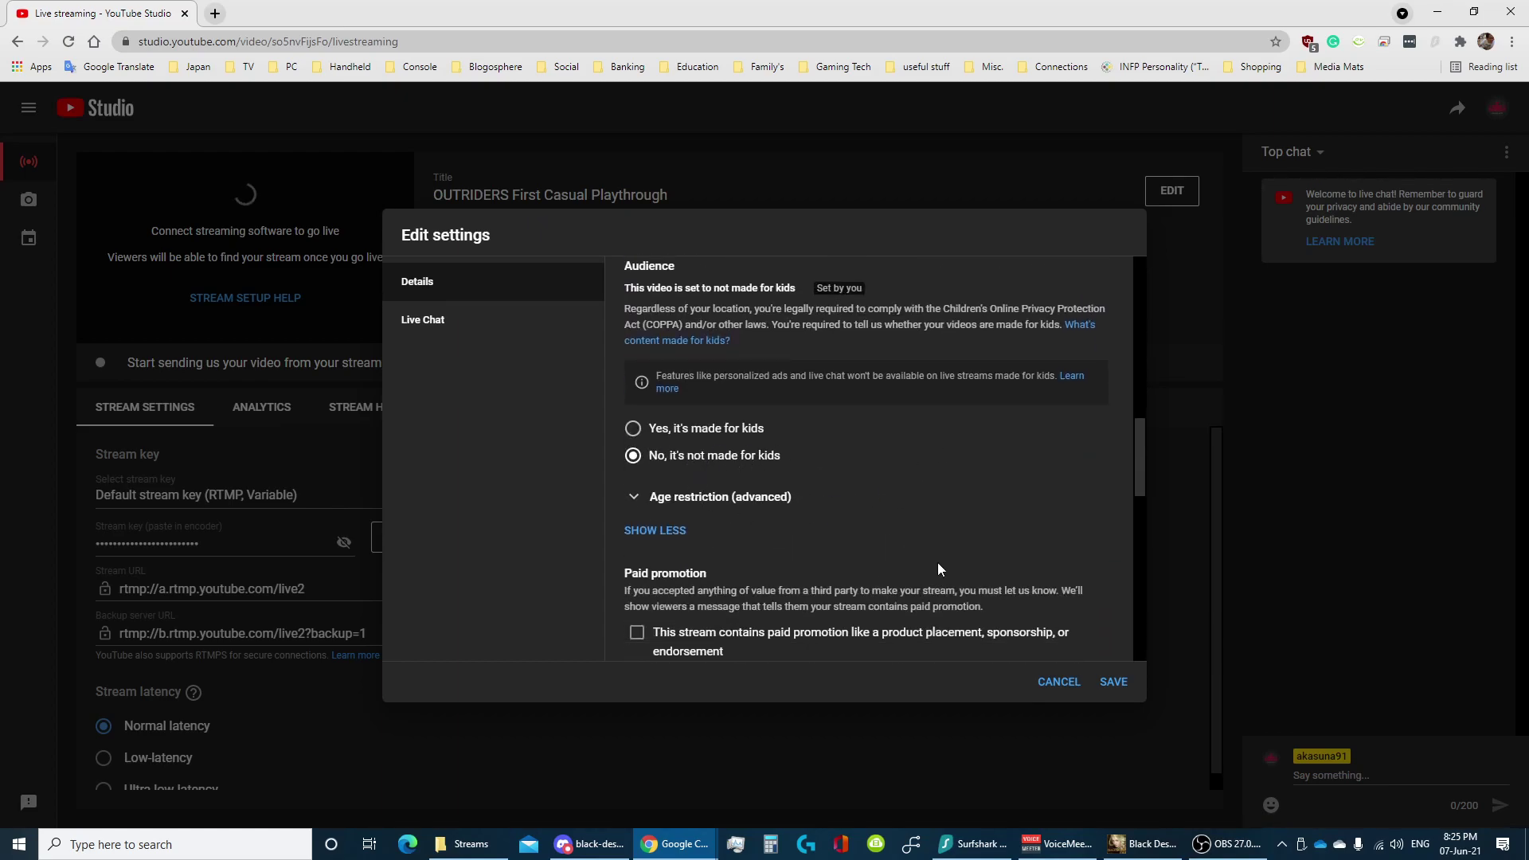
{"action": "scroll", "coordinate": [990, 568], "scroll_direction": "down", "scroll_amount": 2}
{"action": "scroll", "coordinate": [989, 562], "scroll_direction": "down", "scroll_amount": 3}
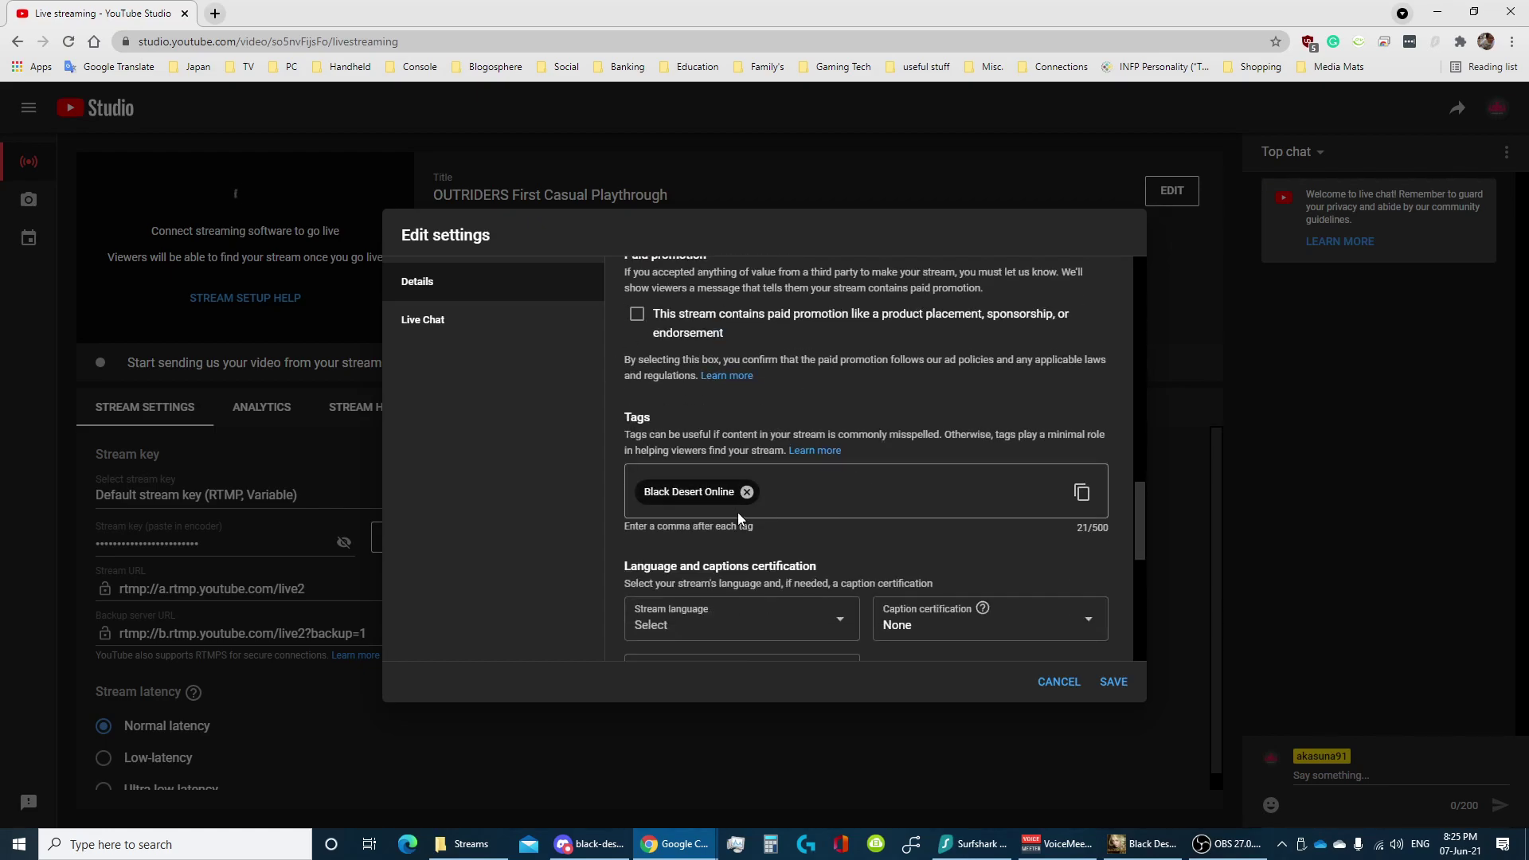
{"action": "left_click", "coordinate": [746, 493]}
{"action": "scroll", "coordinate": [864, 513], "scroll_direction": "down", "scroll_amount": 3}
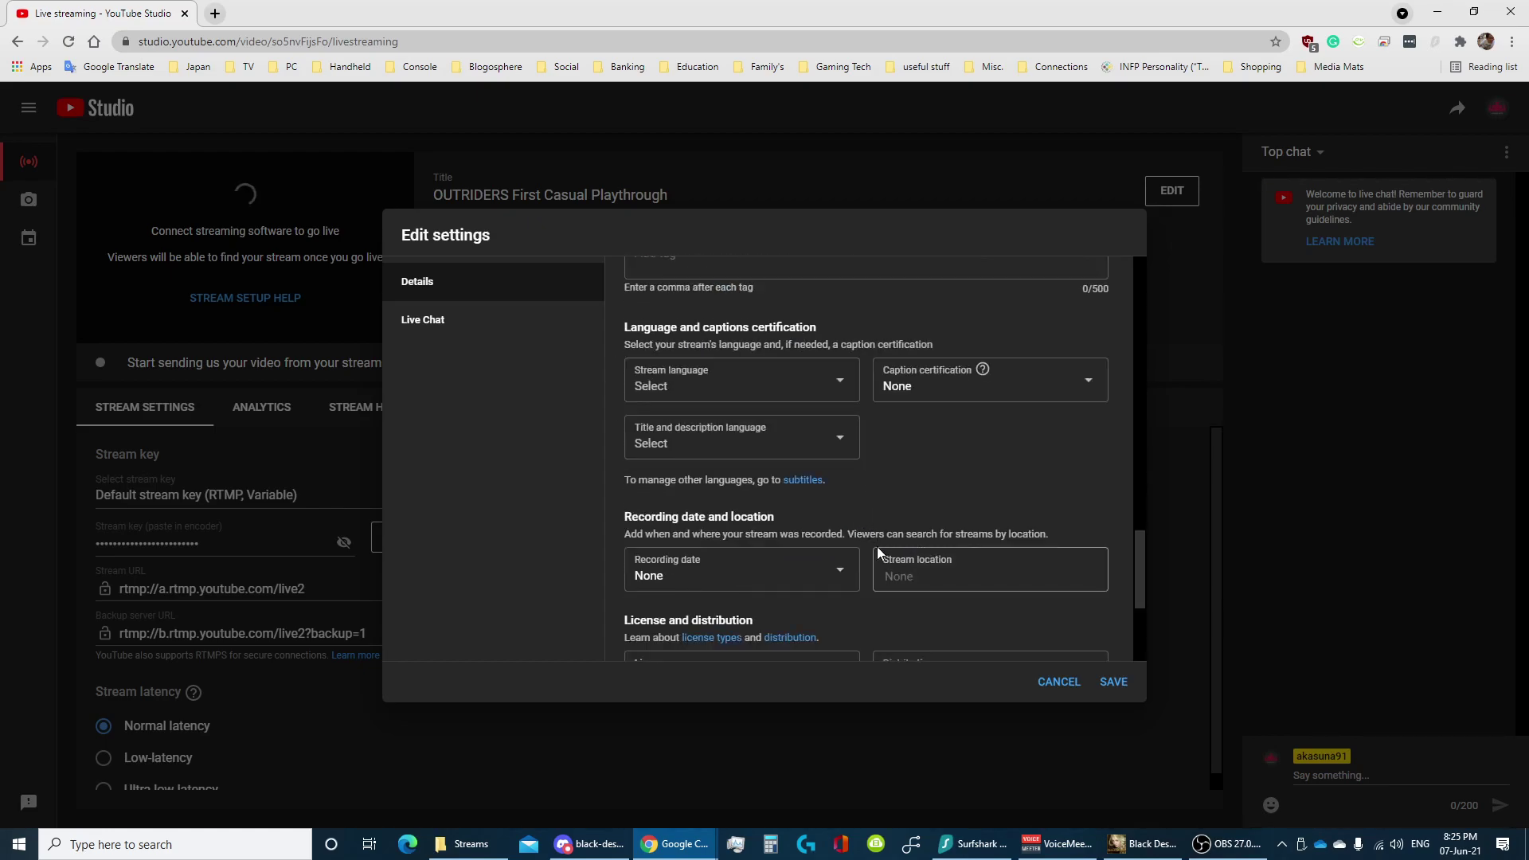
Step: Add the tag English to the stream's details and save the edited settings
{"action": "scroll", "coordinate": [741, 383], "scroll_direction": "up", "scroll_amount": 1}
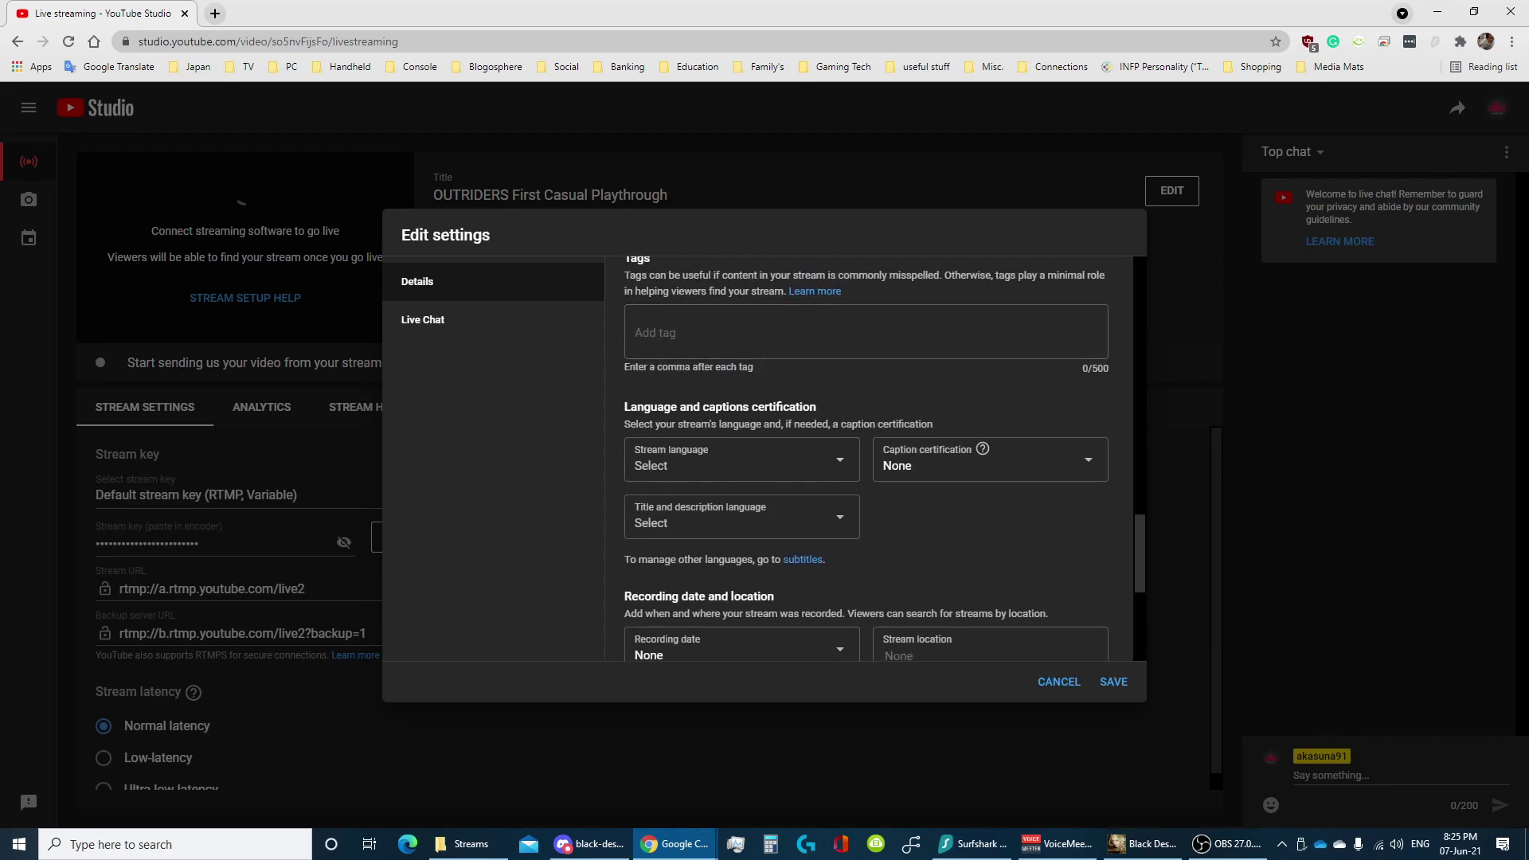
{"action": "type", "text": "English"}
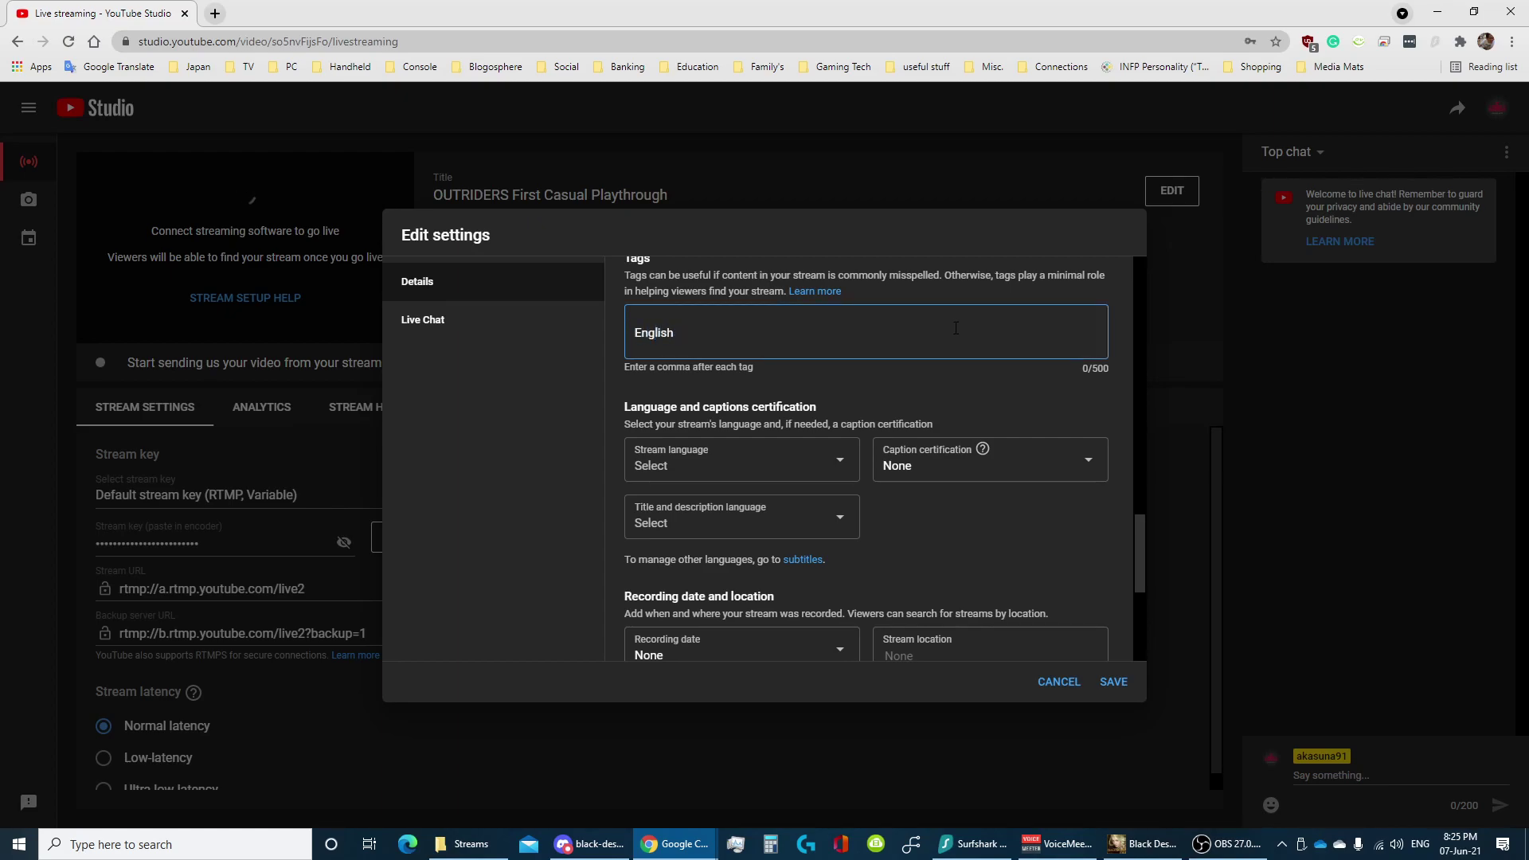
{"action": "key", "text": "Return"}
{"action": "scroll", "coordinate": [991, 470], "scroll_direction": "down", "scroll_amount": 4}
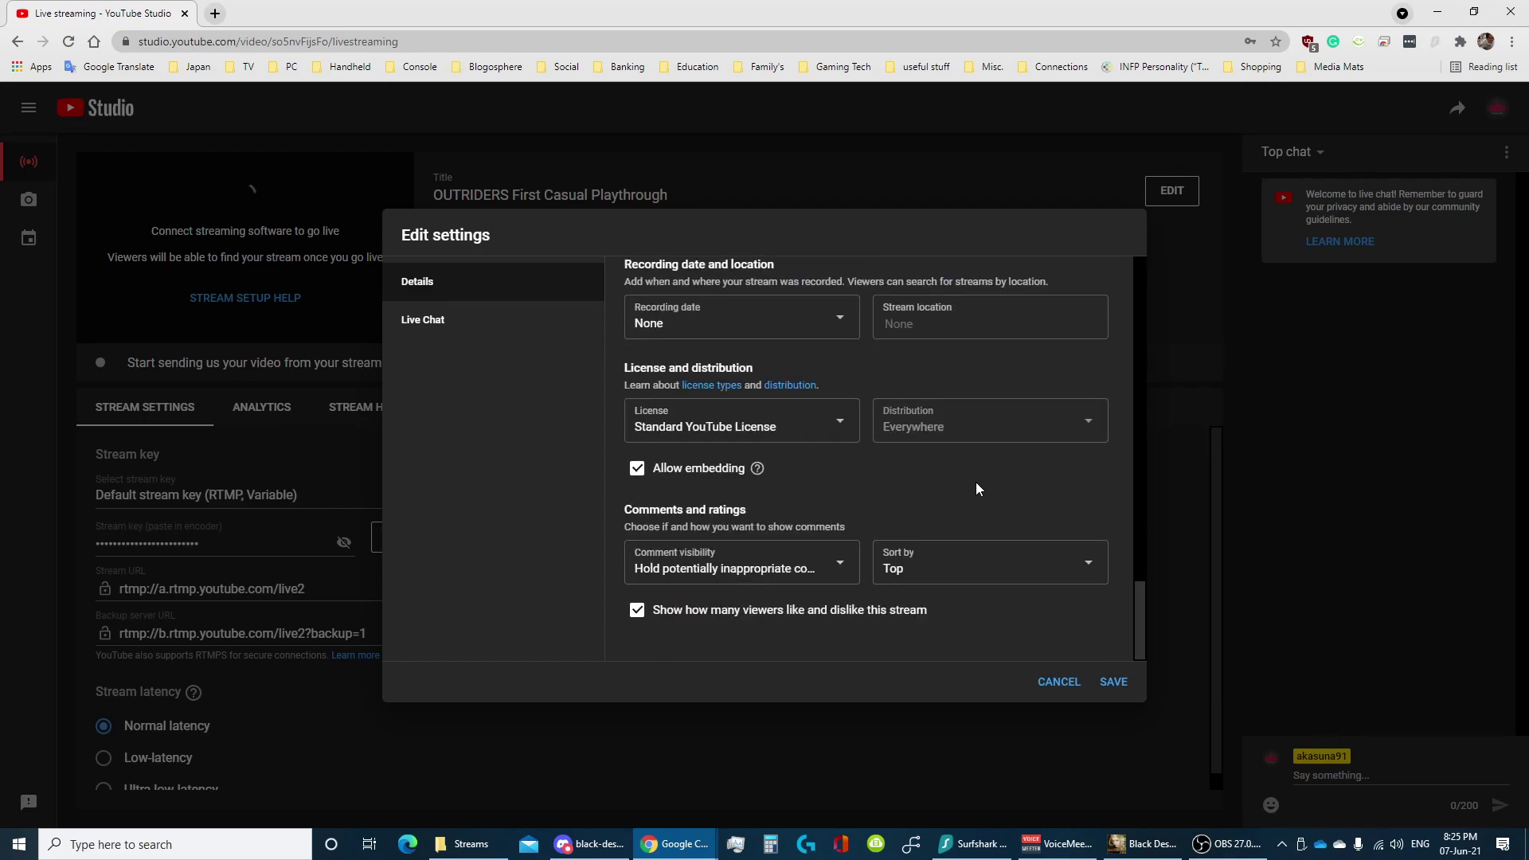
{"action": "scroll", "coordinate": [977, 481], "scroll_direction": "up", "scroll_amount": 15}
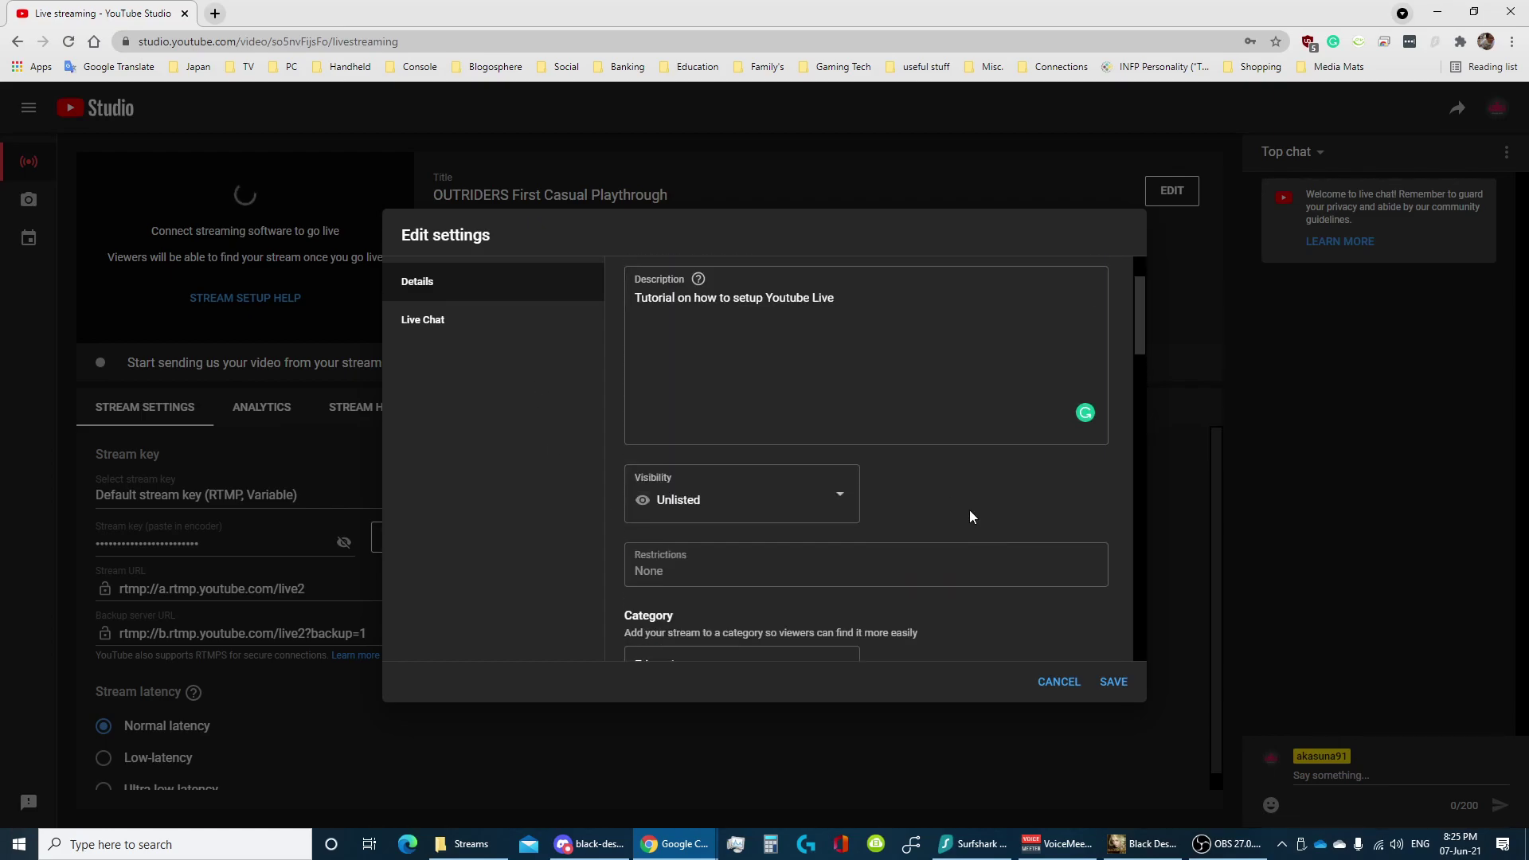
{"action": "scroll", "coordinate": [970, 516], "scroll_direction": "up", "scroll_amount": 2}
{"action": "left_click", "coordinate": [1113, 681]}
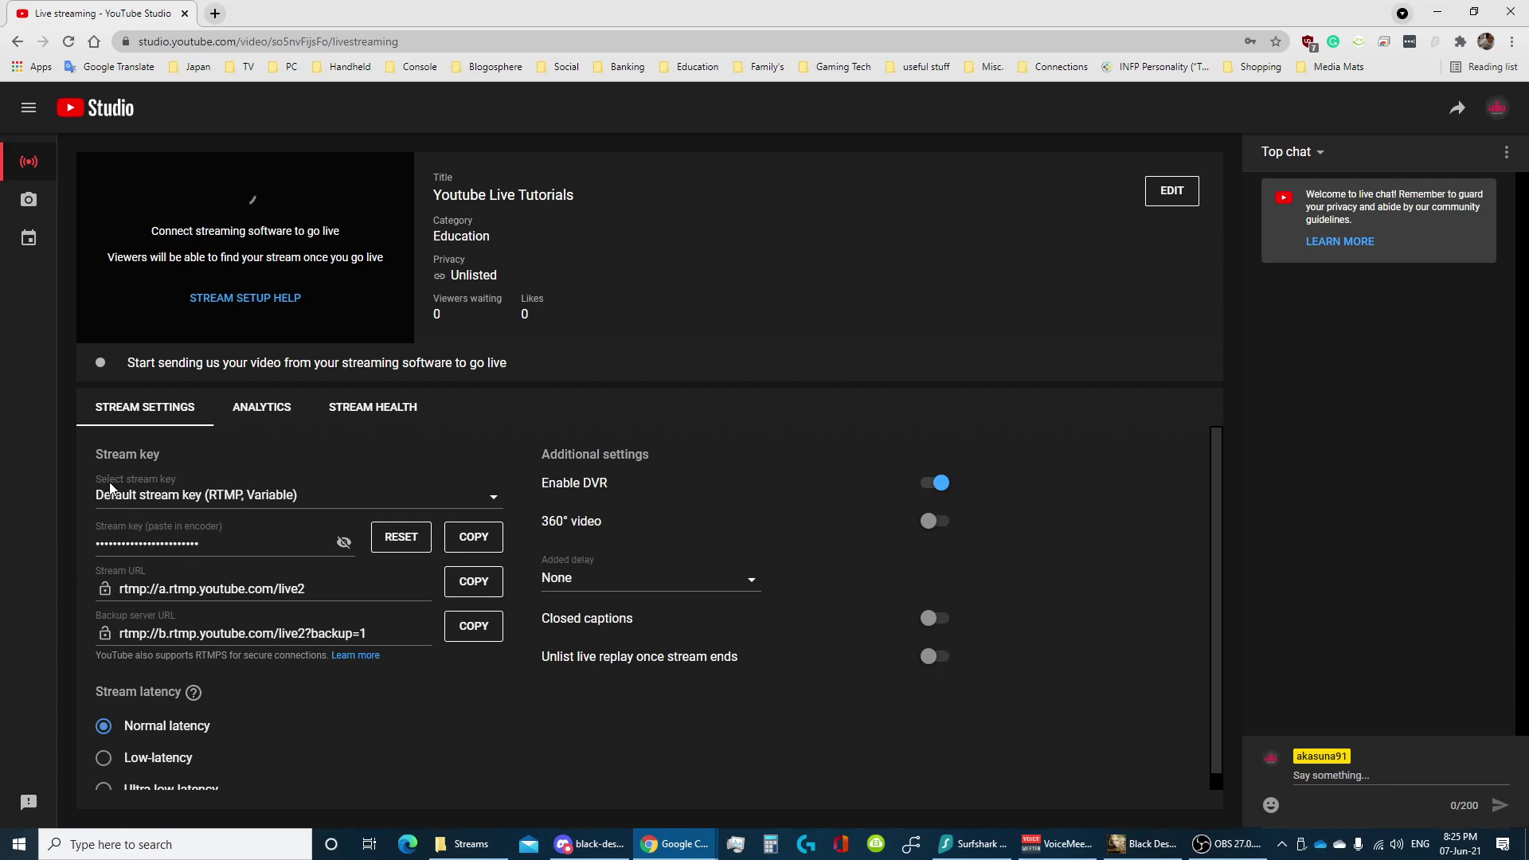
Step: Check the available stream keys and copy the default stream key for use in the encoder
{"action": "left_click", "coordinate": [493, 498]}
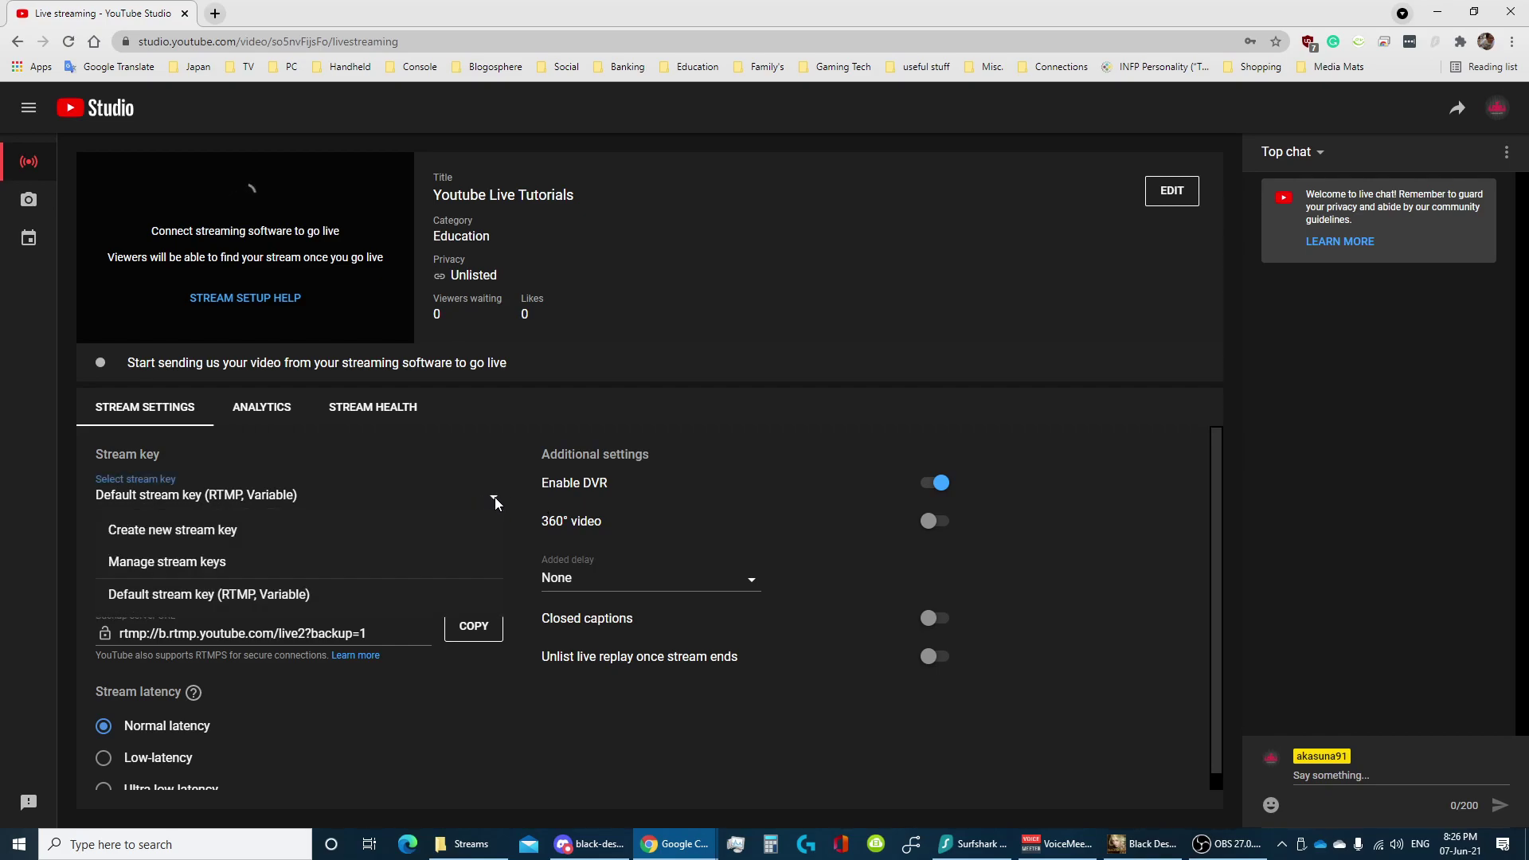
{"action": "left_click", "coordinate": [495, 499]}
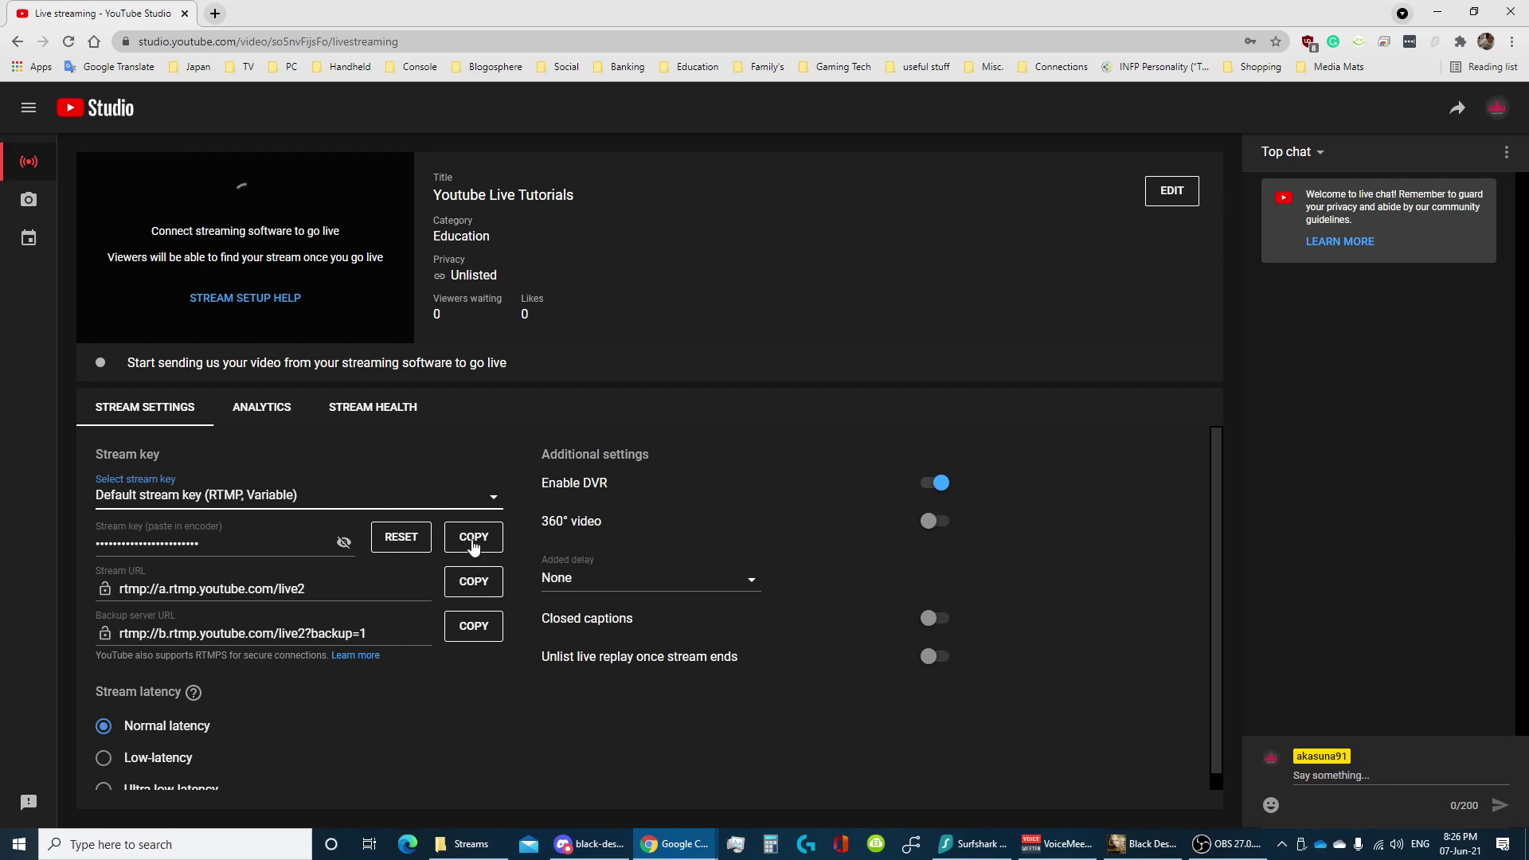
{"action": "left_click", "coordinate": [476, 550]}
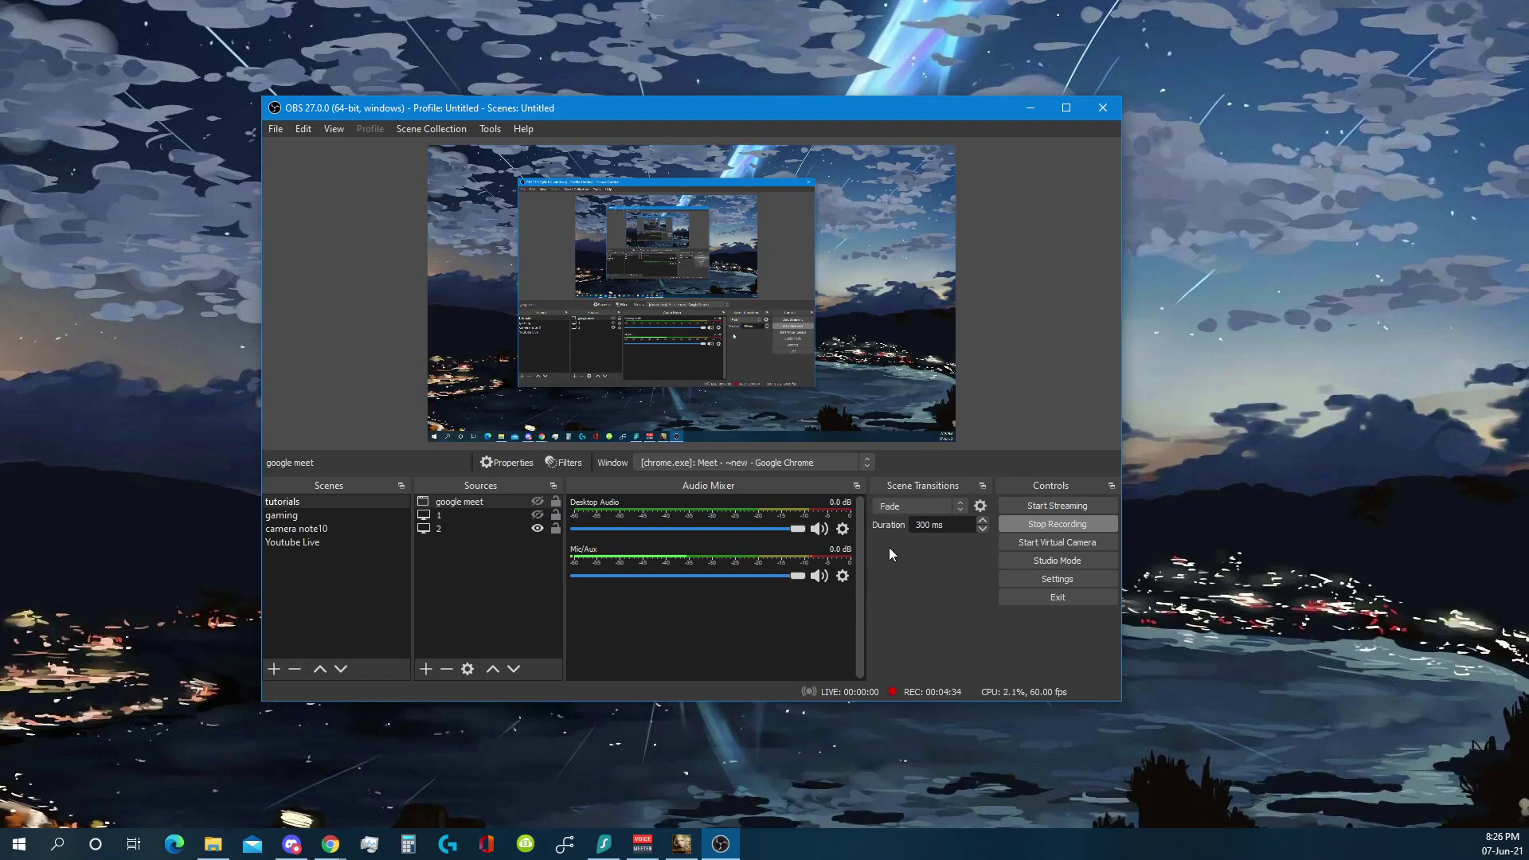
{"action": "left_click", "coordinate": [1081, 576]}
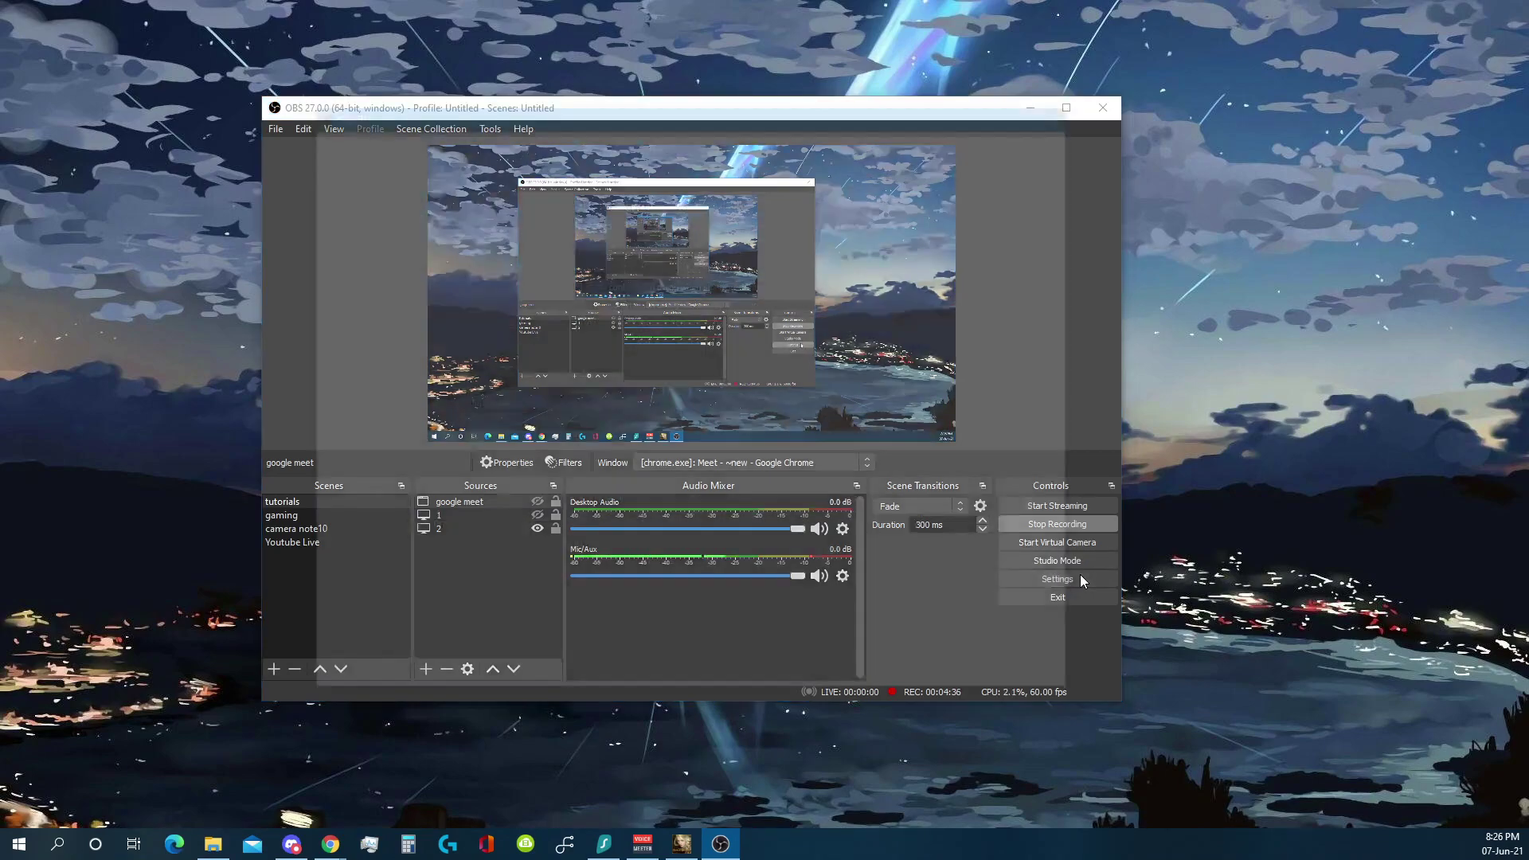
{"action": "left_click_drag", "start_coordinate": [788, 107], "coordinate": [842, 295]}
{"action": "key", "text": "Escape"}
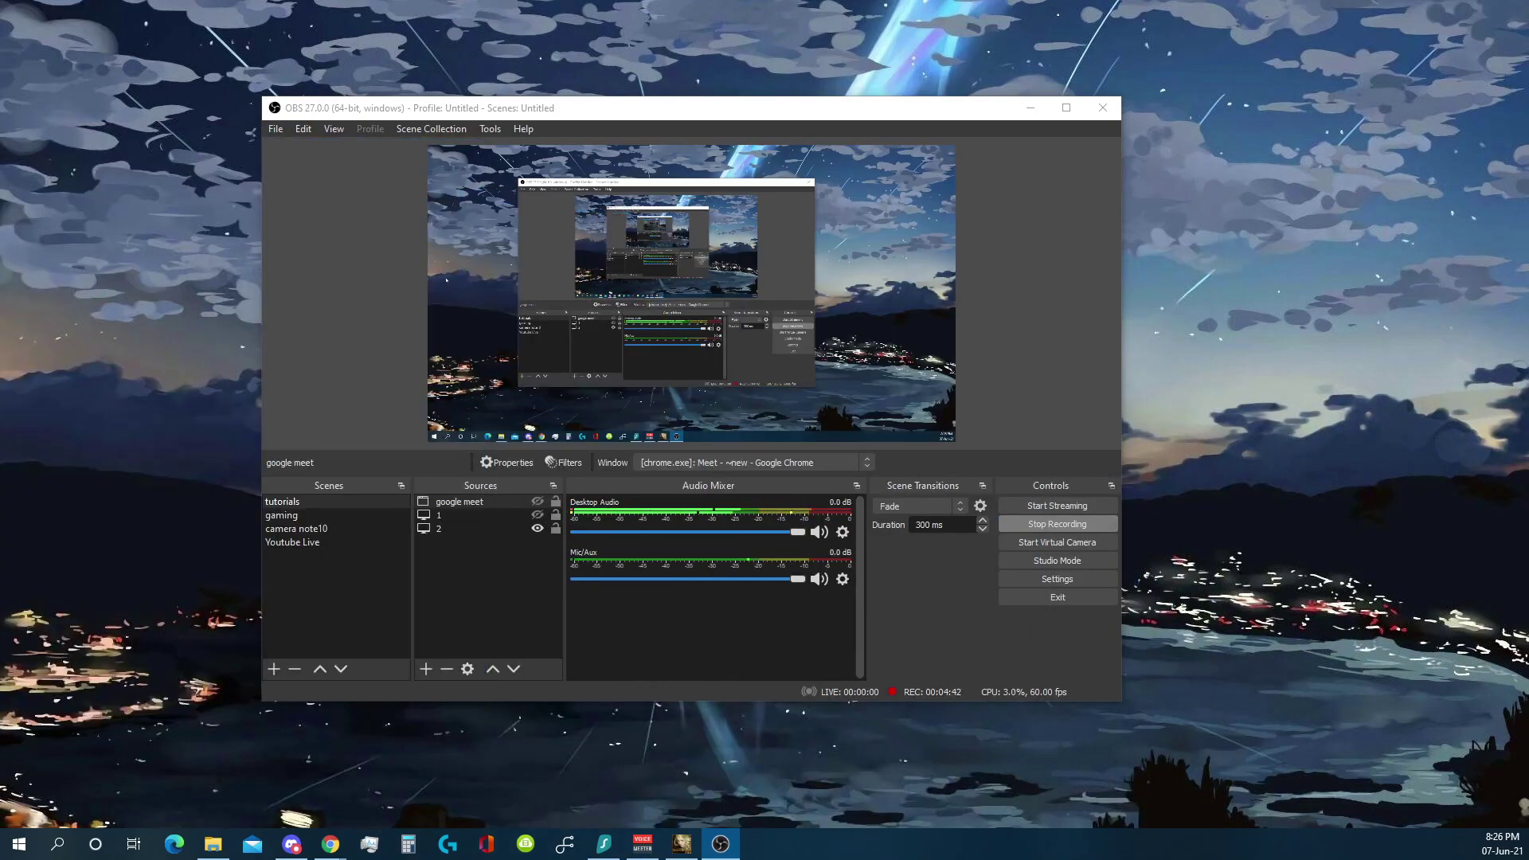
Step: Try to replace the stream key in the OBS Stream settings with the key copied from YouTube Studio
{"action": "left_click", "coordinate": [1058, 579]}
{"action": "left_click_drag", "start_coordinate": [827, 129], "coordinate": [1181, 107]}
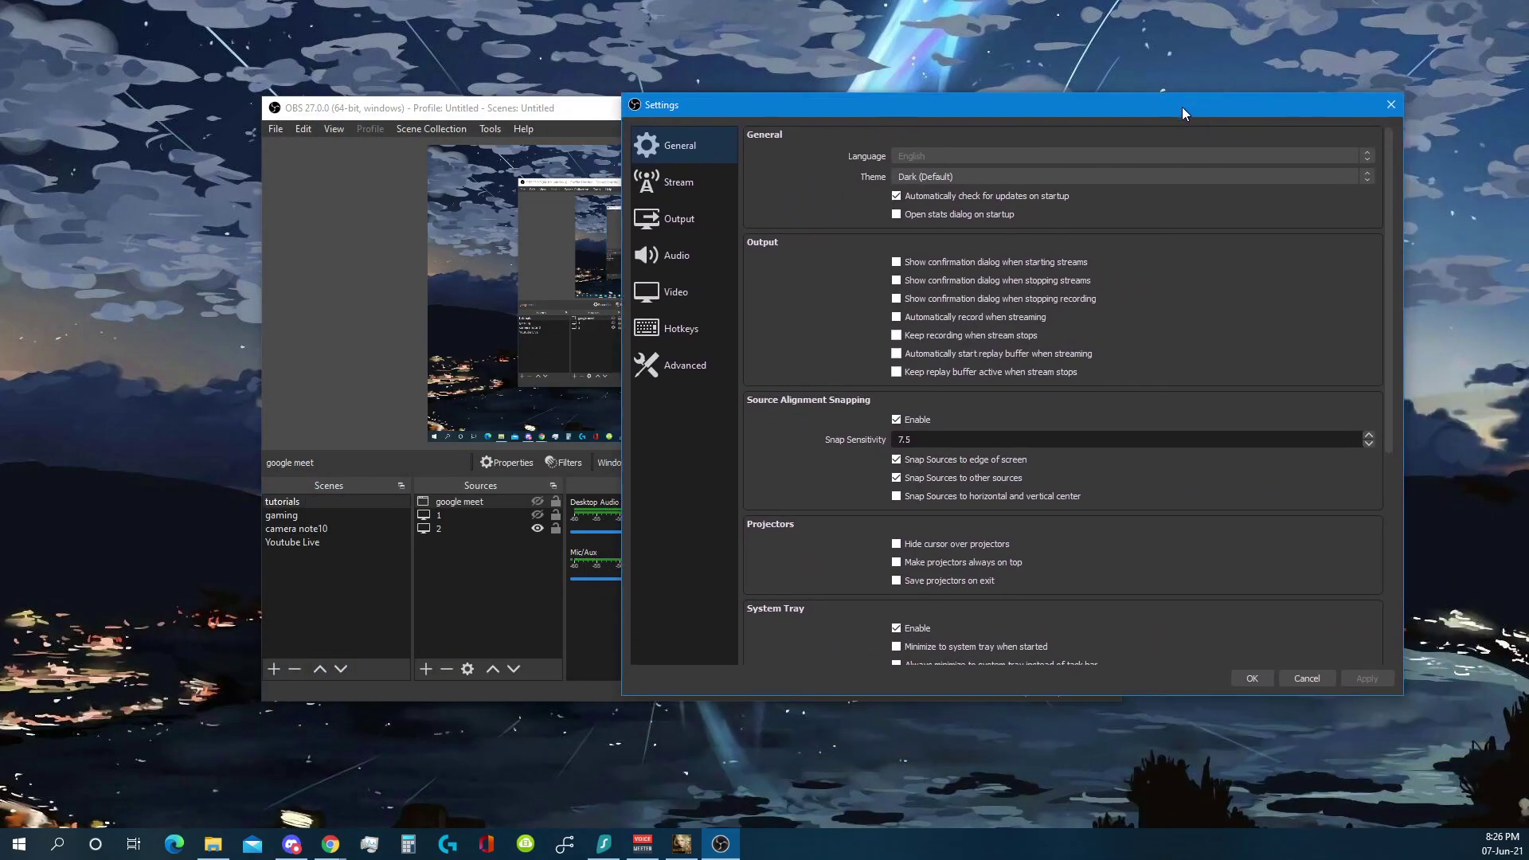
{"action": "left_click", "coordinate": [407, 99]}
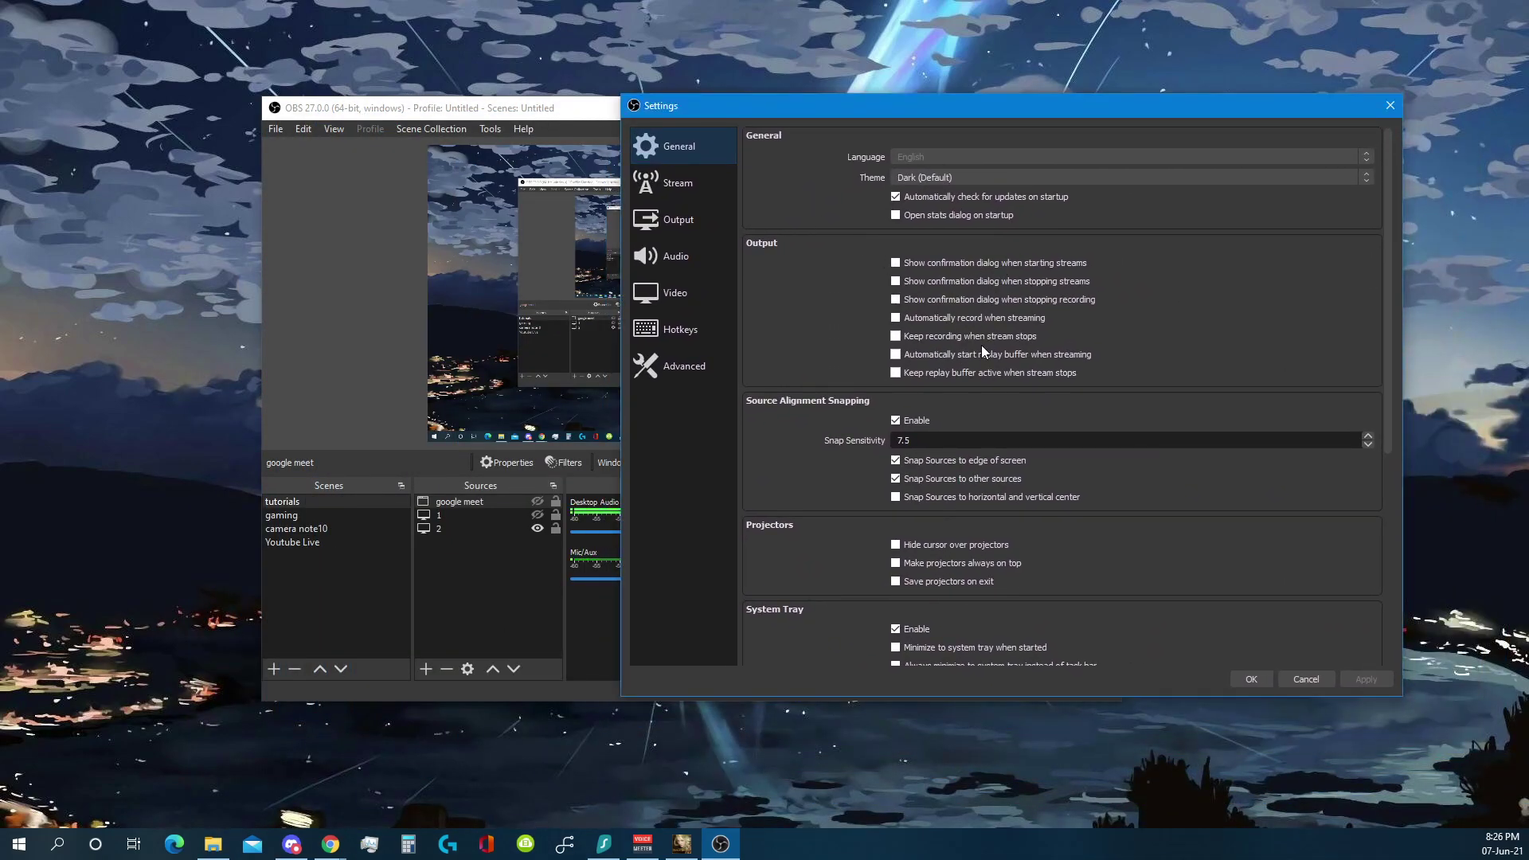
{"action": "left_click", "coordinate": [665, 184]}
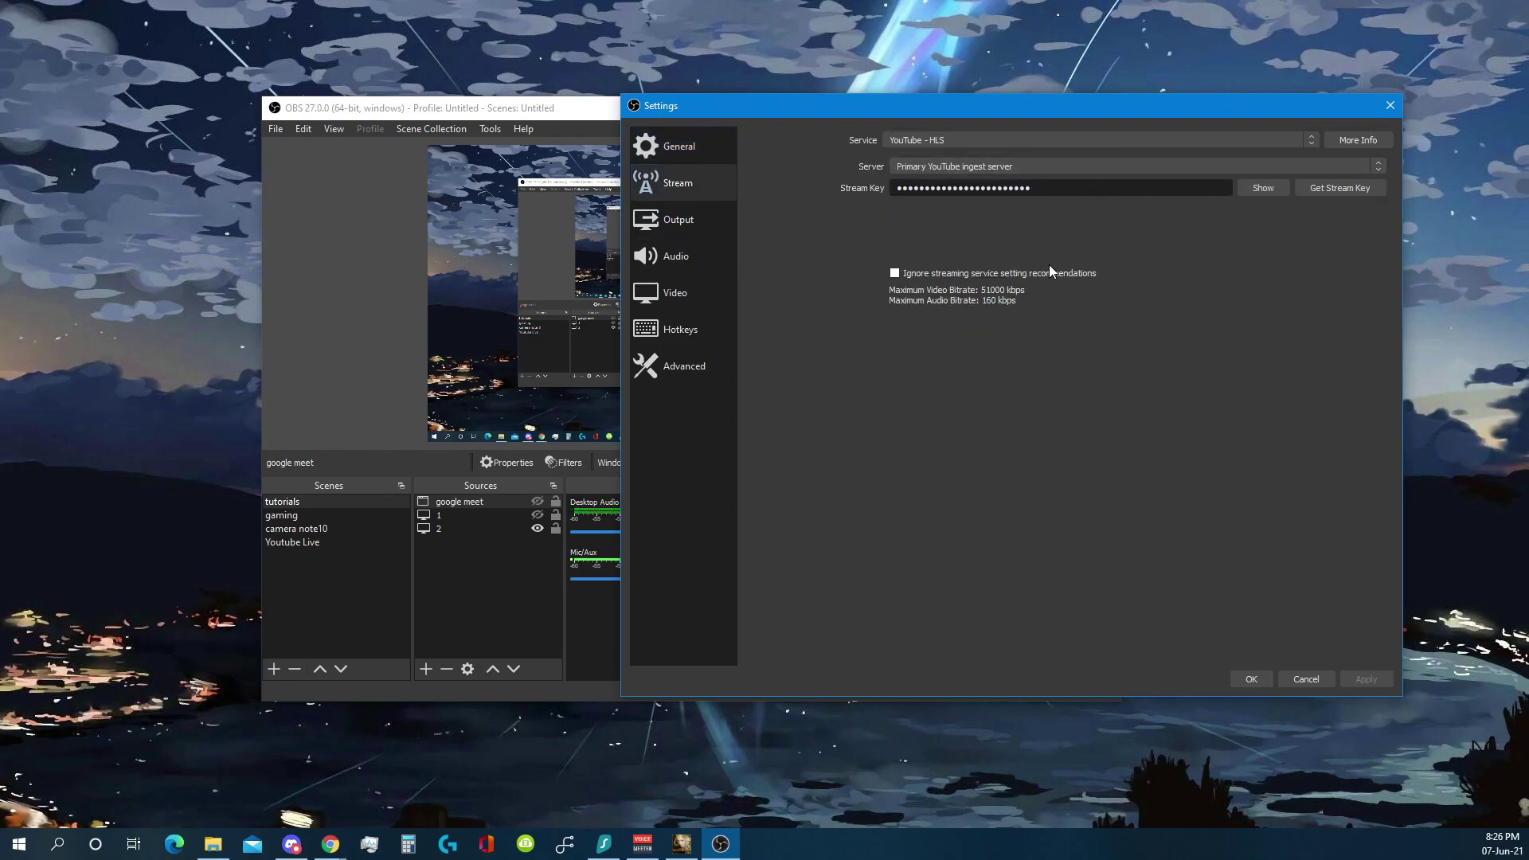
{"action": "double_click", "coordinate": [1060, 189]}
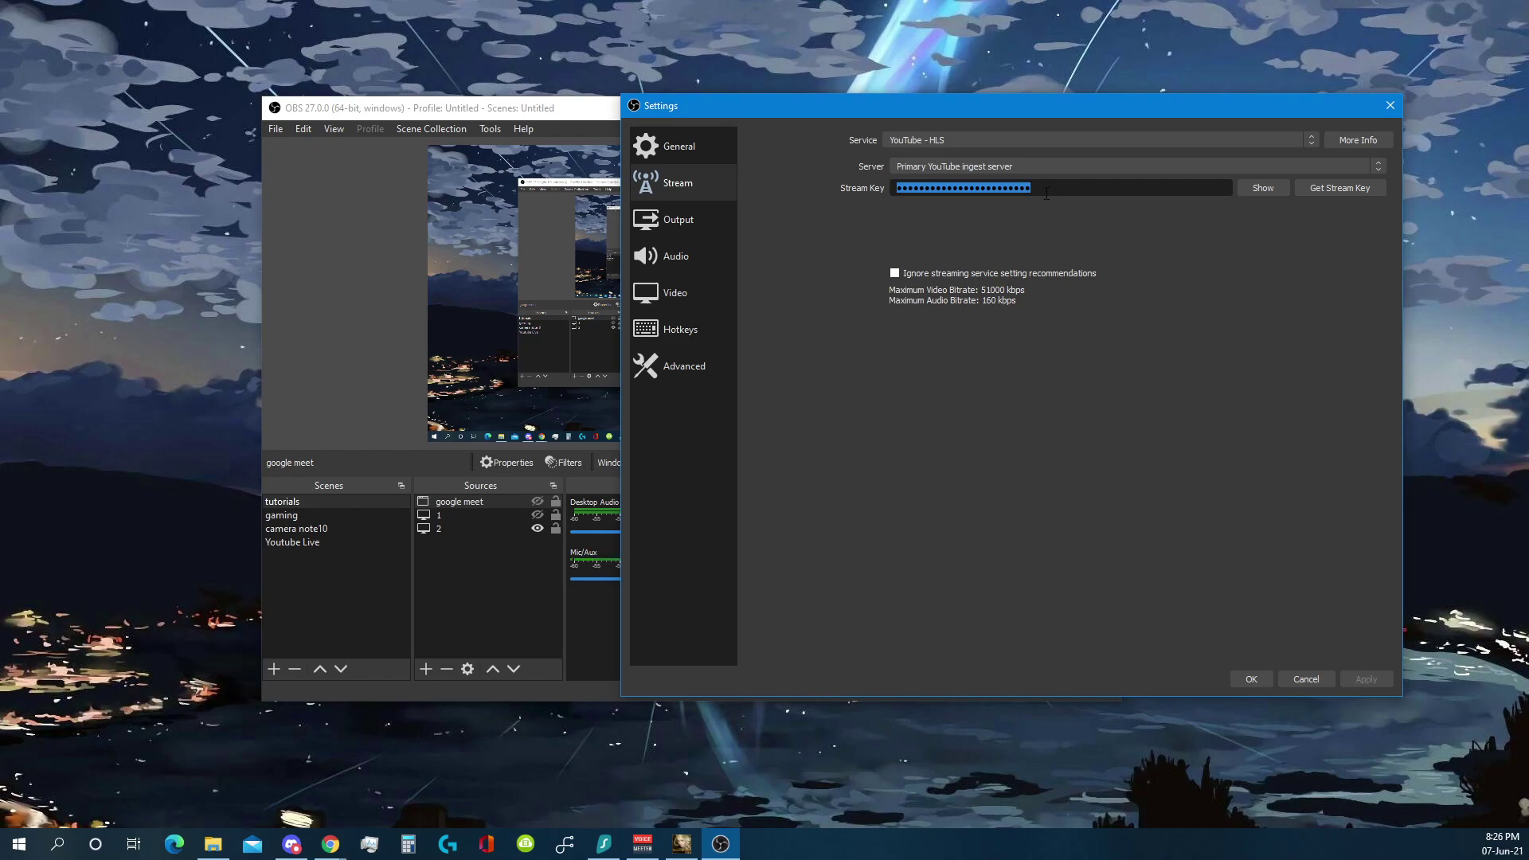
{"action": "key", "text": "ctrl+v"}
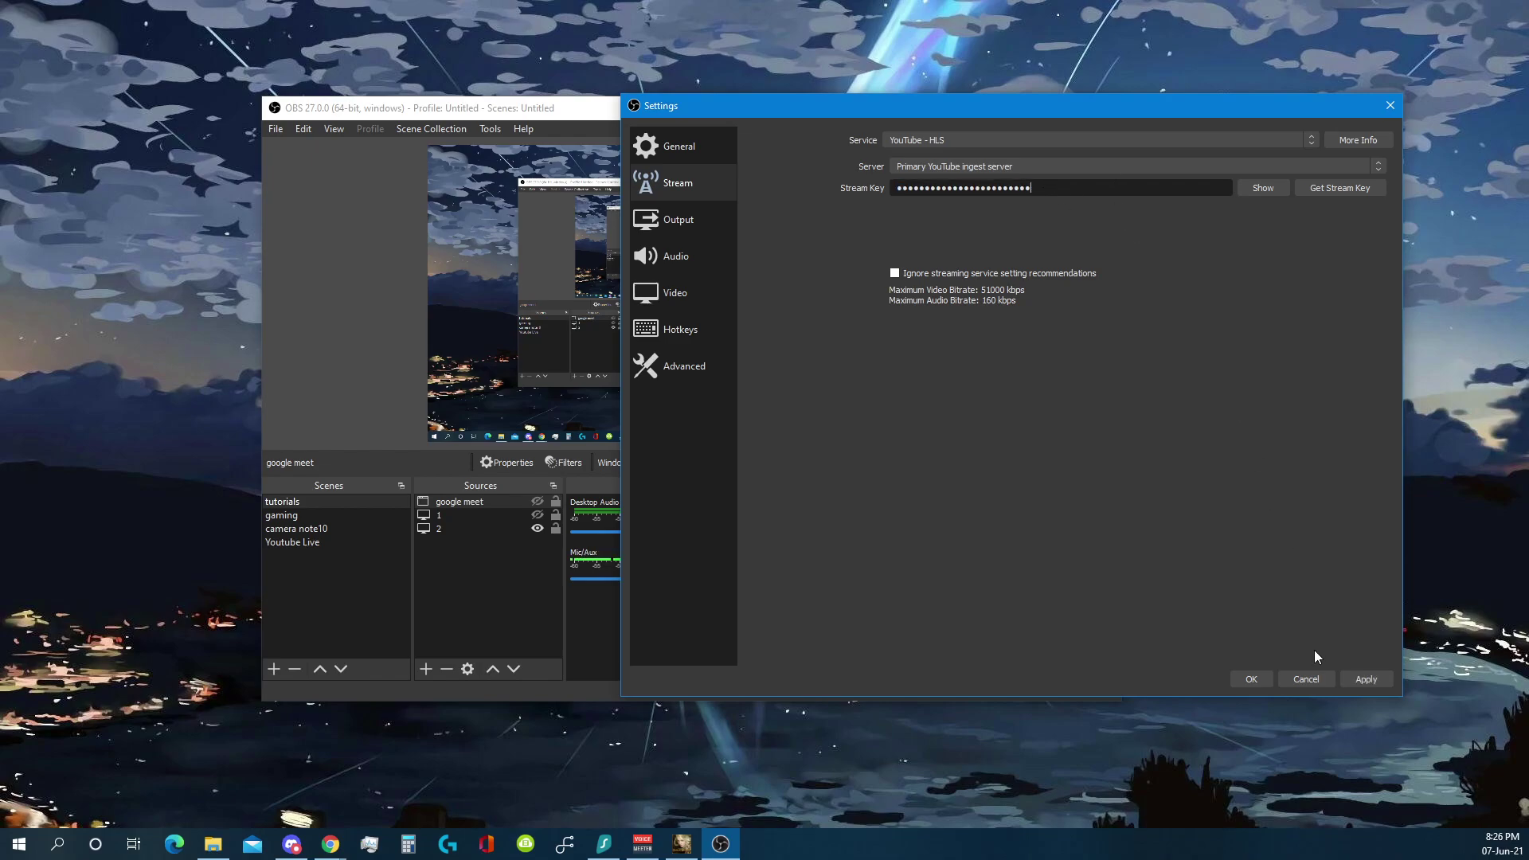
{"action": "left_click", "coordinate": [1303, 680]}
Step: Examine the streaming service and server options in the Stream settings, and leave the settings without changes
{"action": "left_click", "coordinate": [1032, 580]}
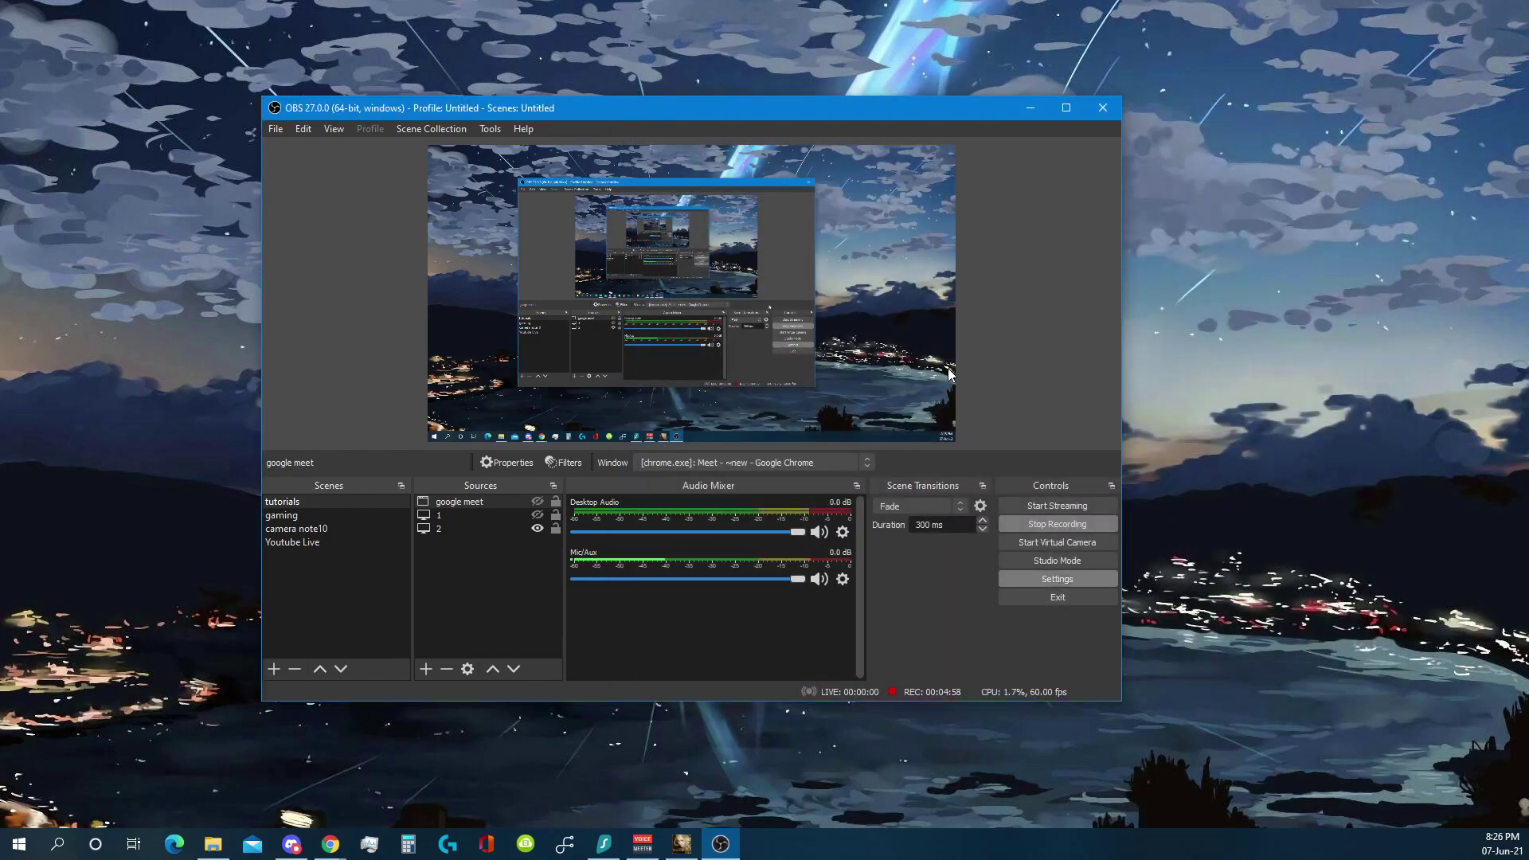
{"action": "left_click", "coordinate": [353, 189]}
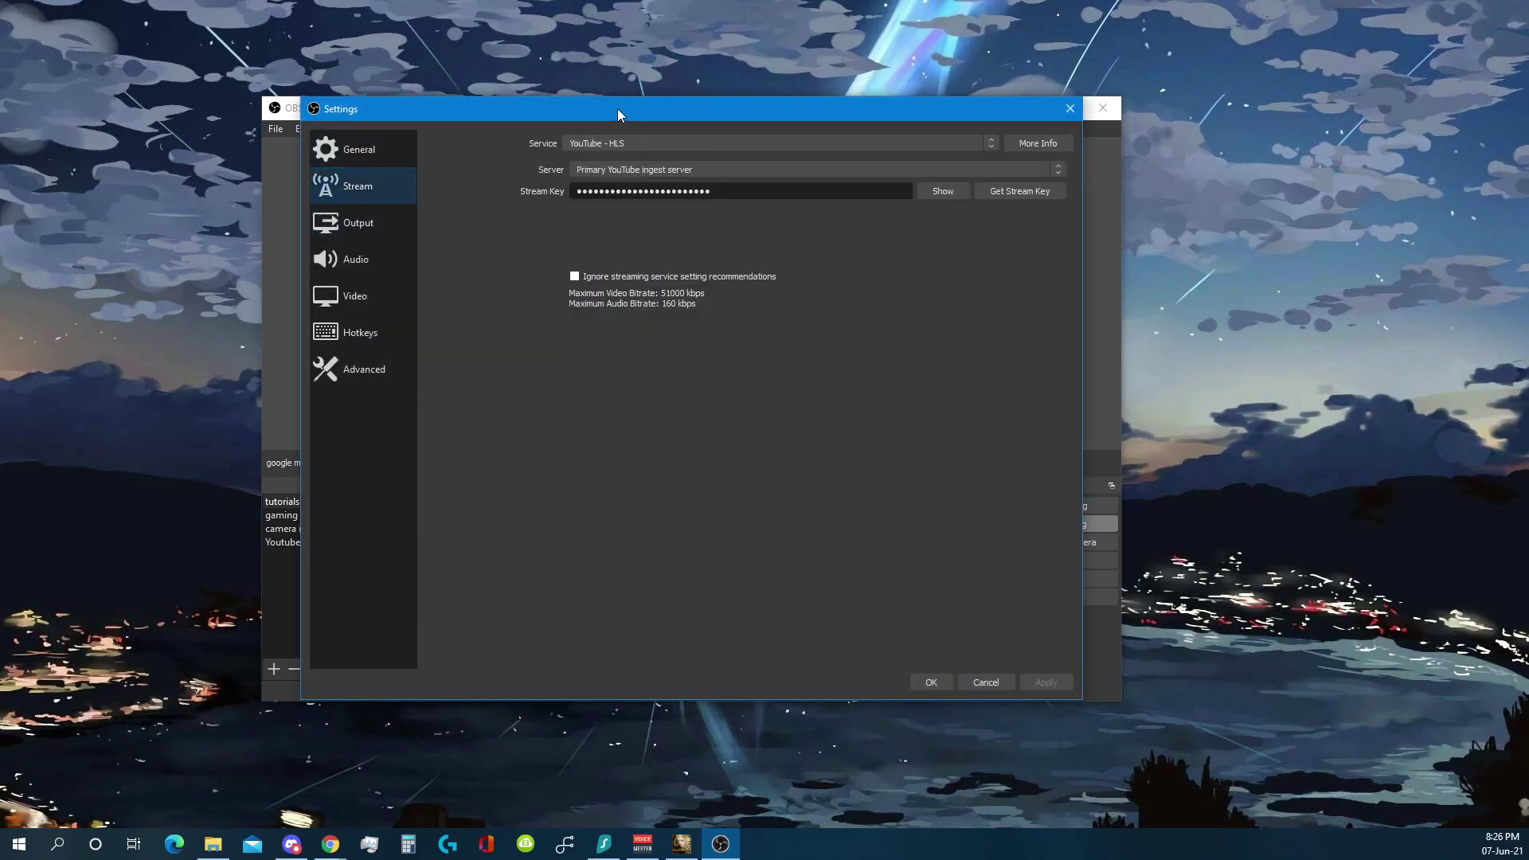
{"action": "left_click_drag", "start_coordinate": [618, 109], "coordinate": [894, 105]}
{"action": "left_click", "coordinate": [1196, 140]}
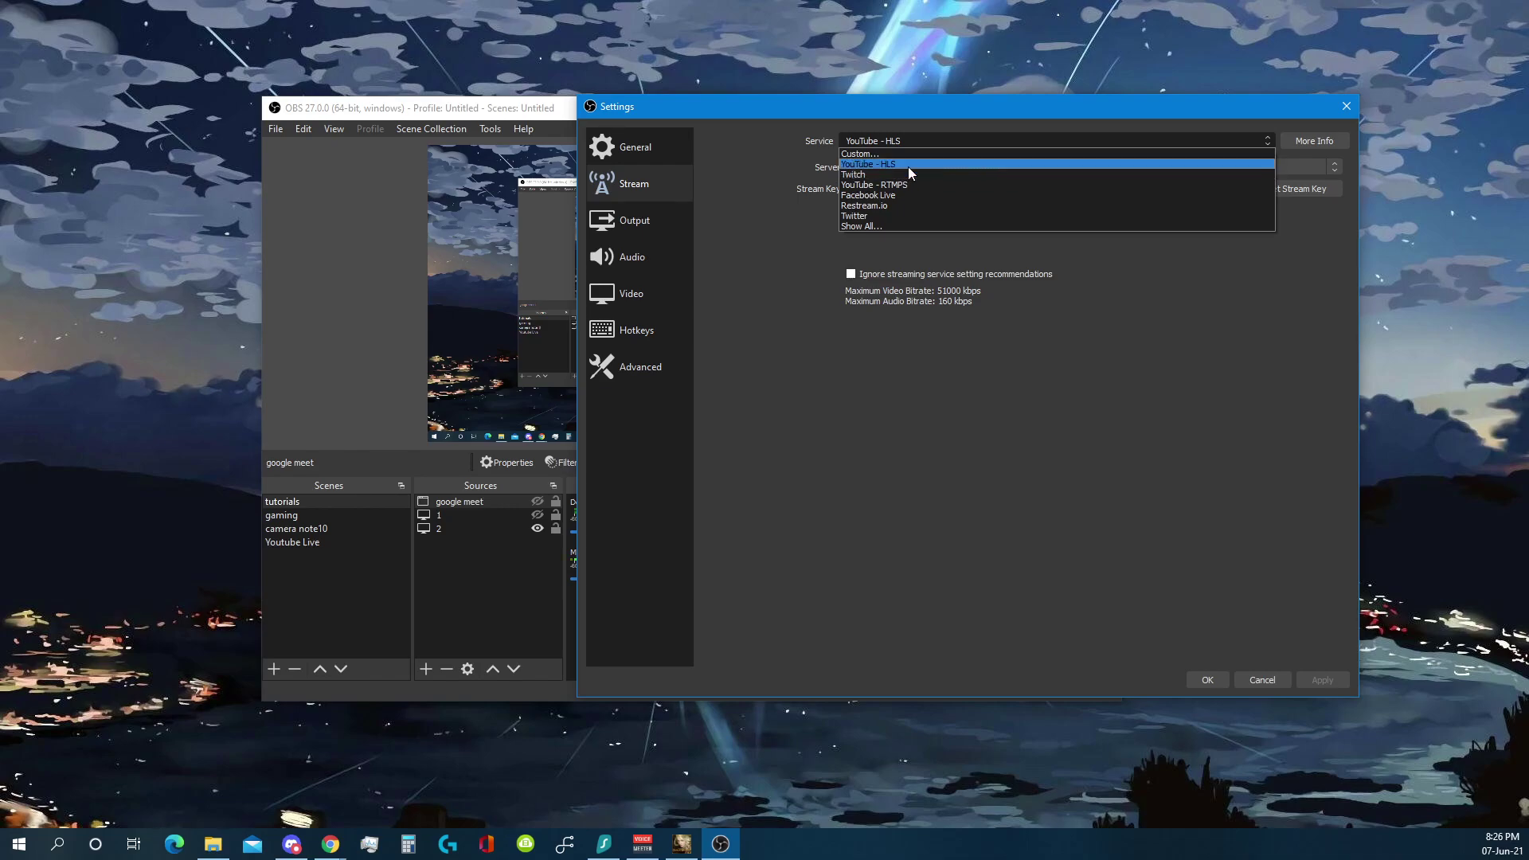
{"action": "left_click", "coordinate": [979, 136]}
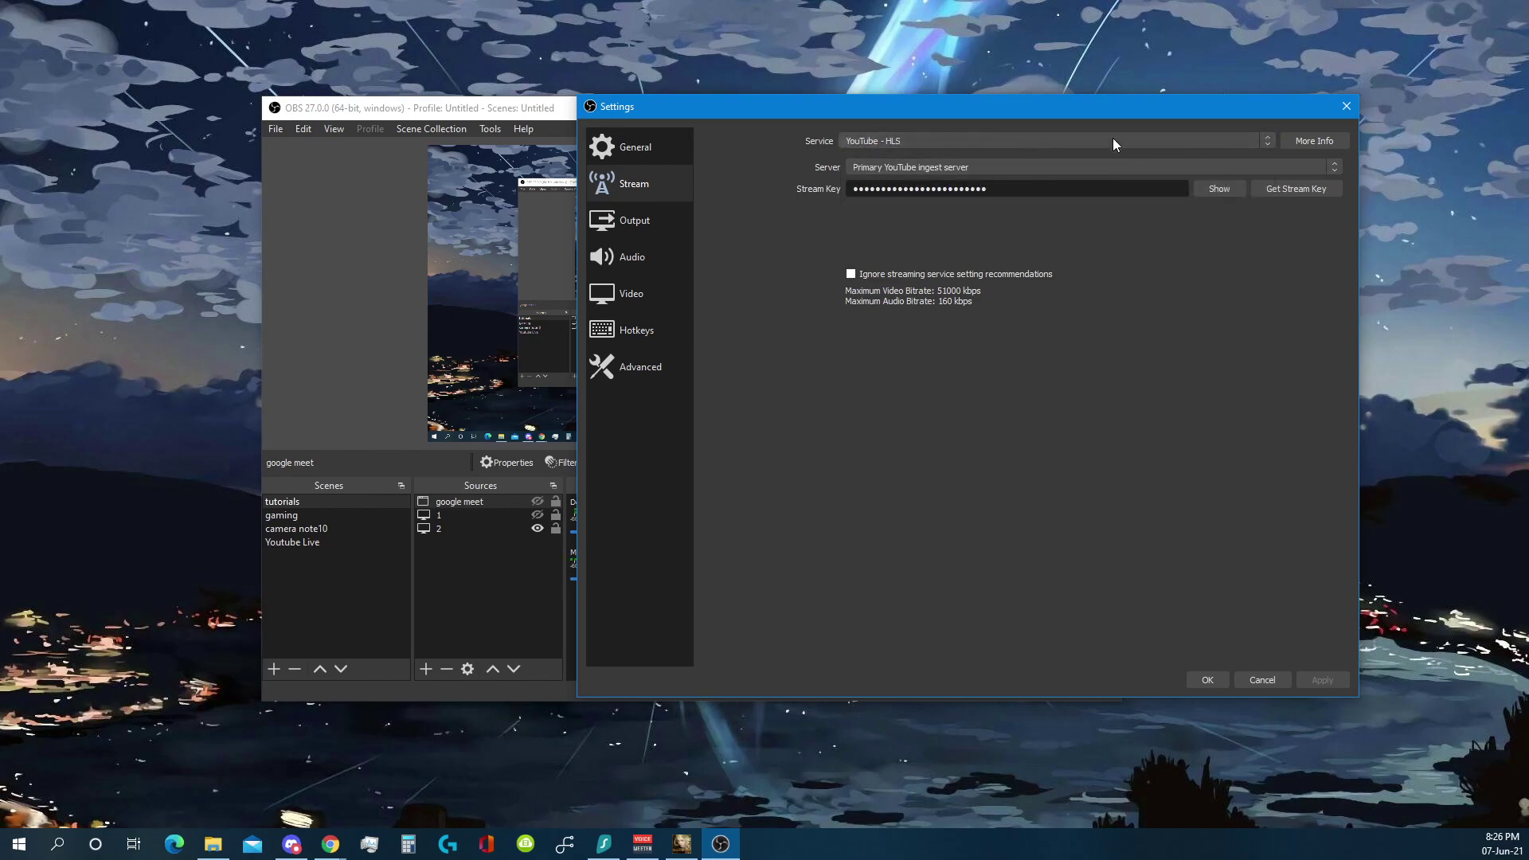
{"action": "left_click", "coordinate": [963, 165]}
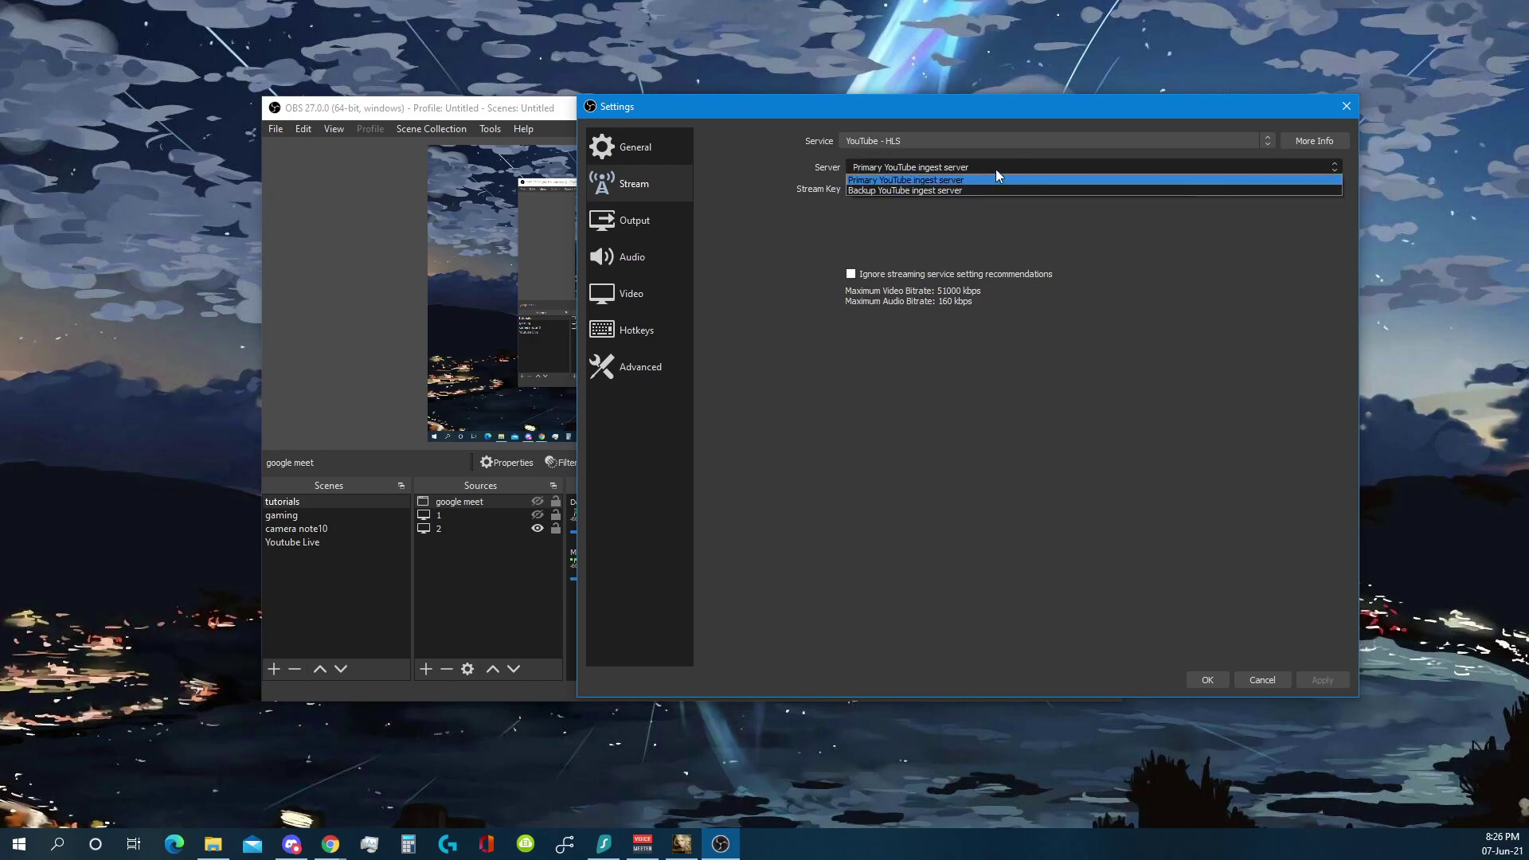
{"action": "left_click", "coordinate": [1000, 164]}
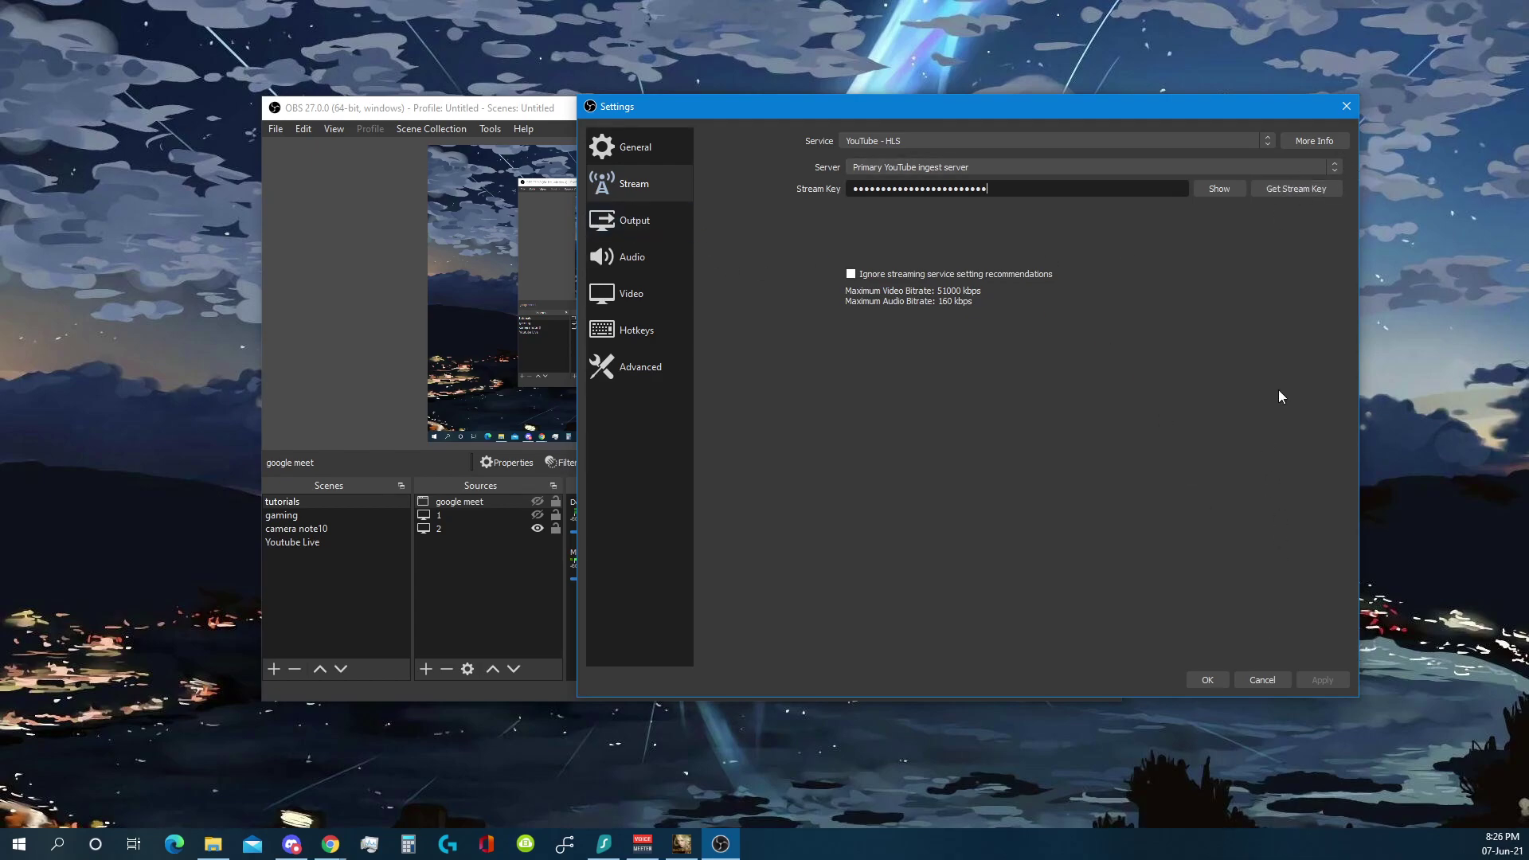
{"action": "left_click", "coordinate": [1263, 680]}
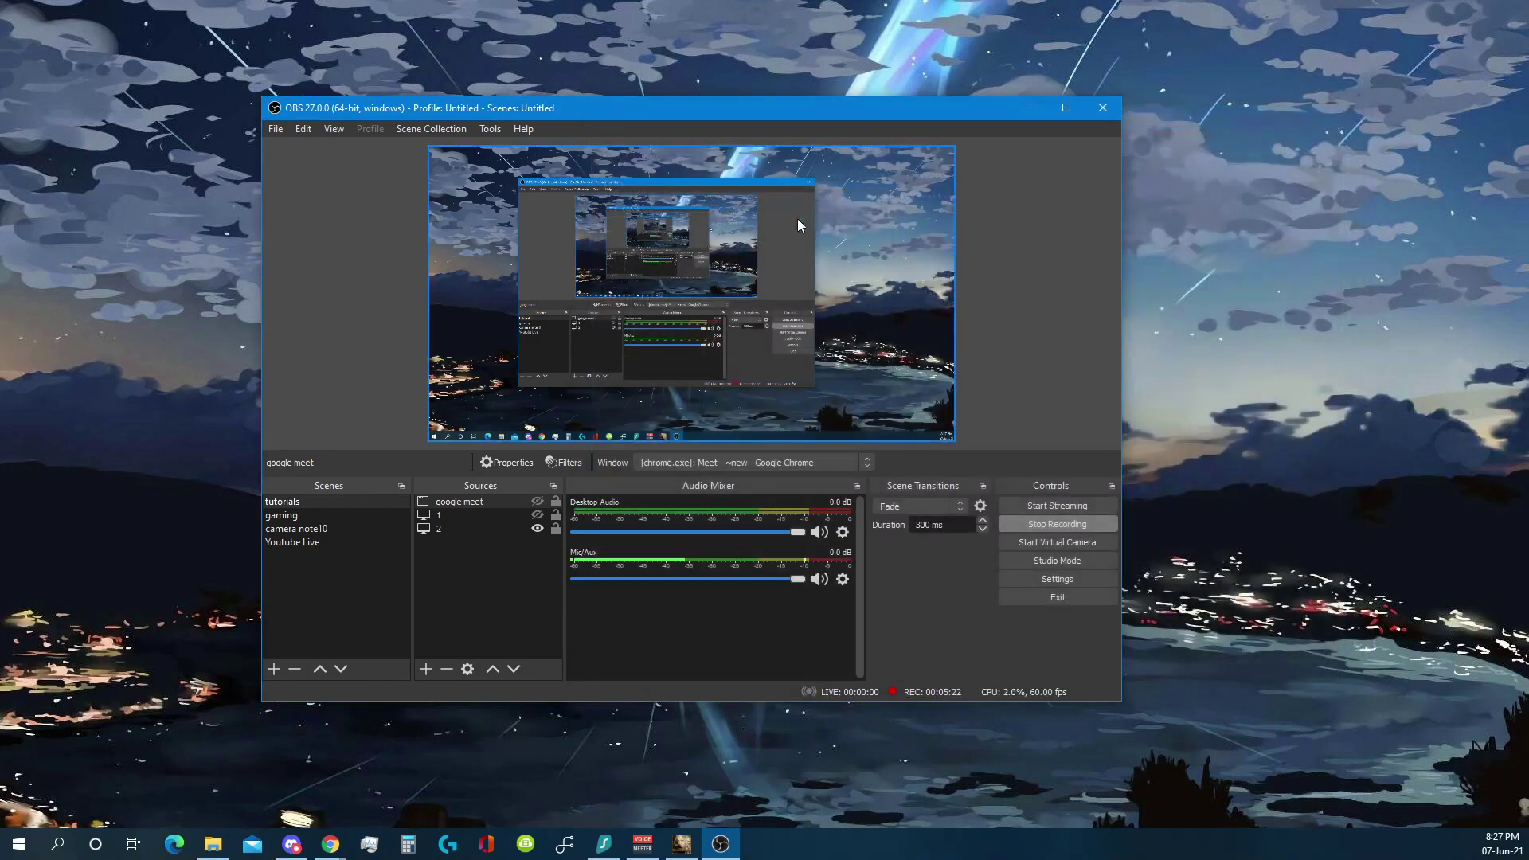
Step: Run a short live stream of the tutorials scene by starting streaming and ending it again
{"action": "left_click", "coordinate": [1043, 505]}
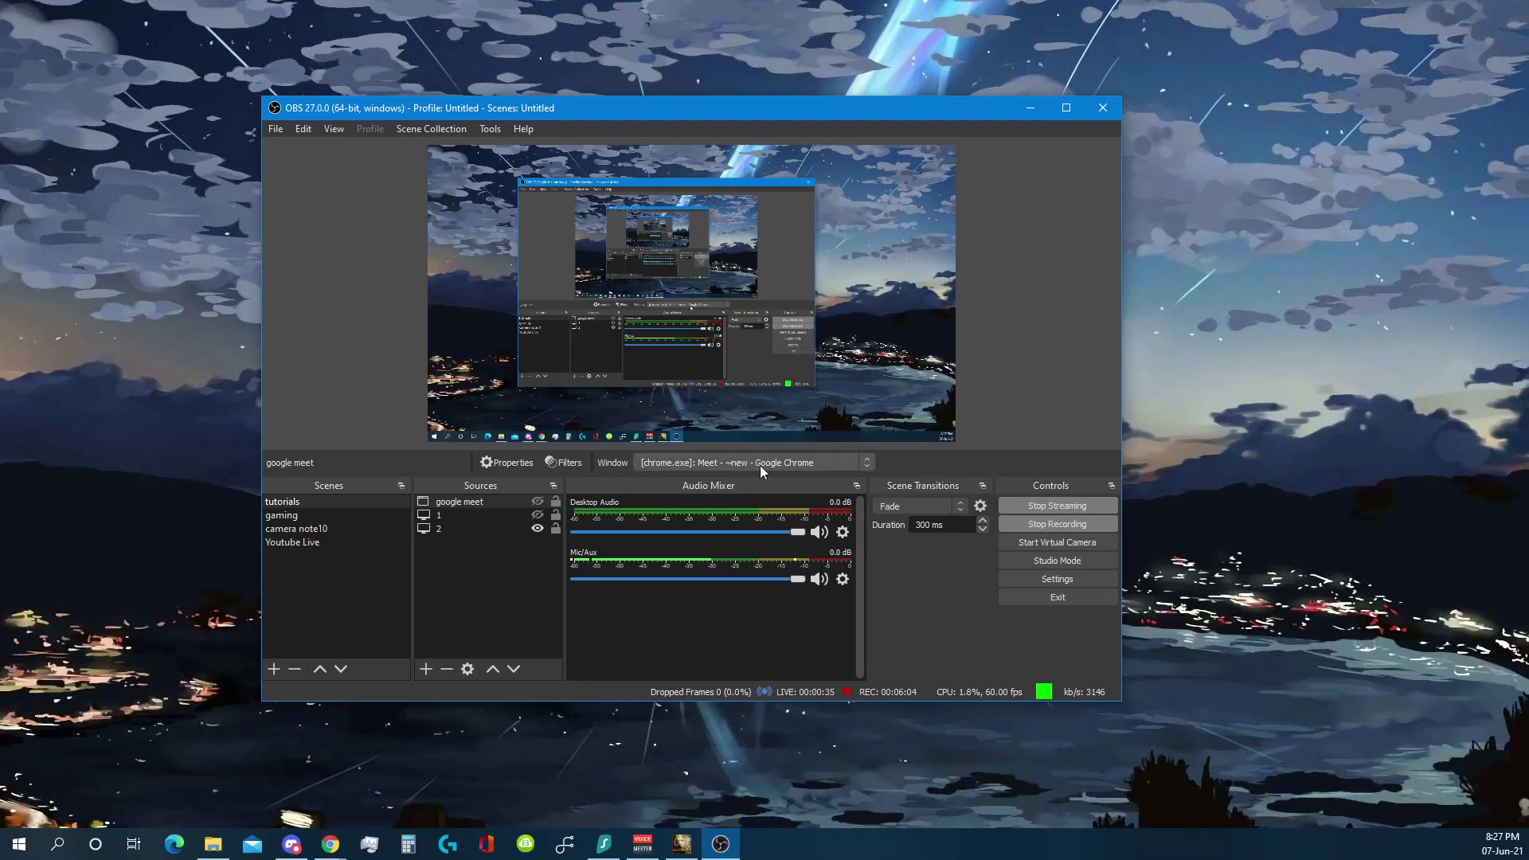
{"action": "left_click", "coordinate": [760, 467]}
{"action": "left_click", "coordinate": [760, 465]}
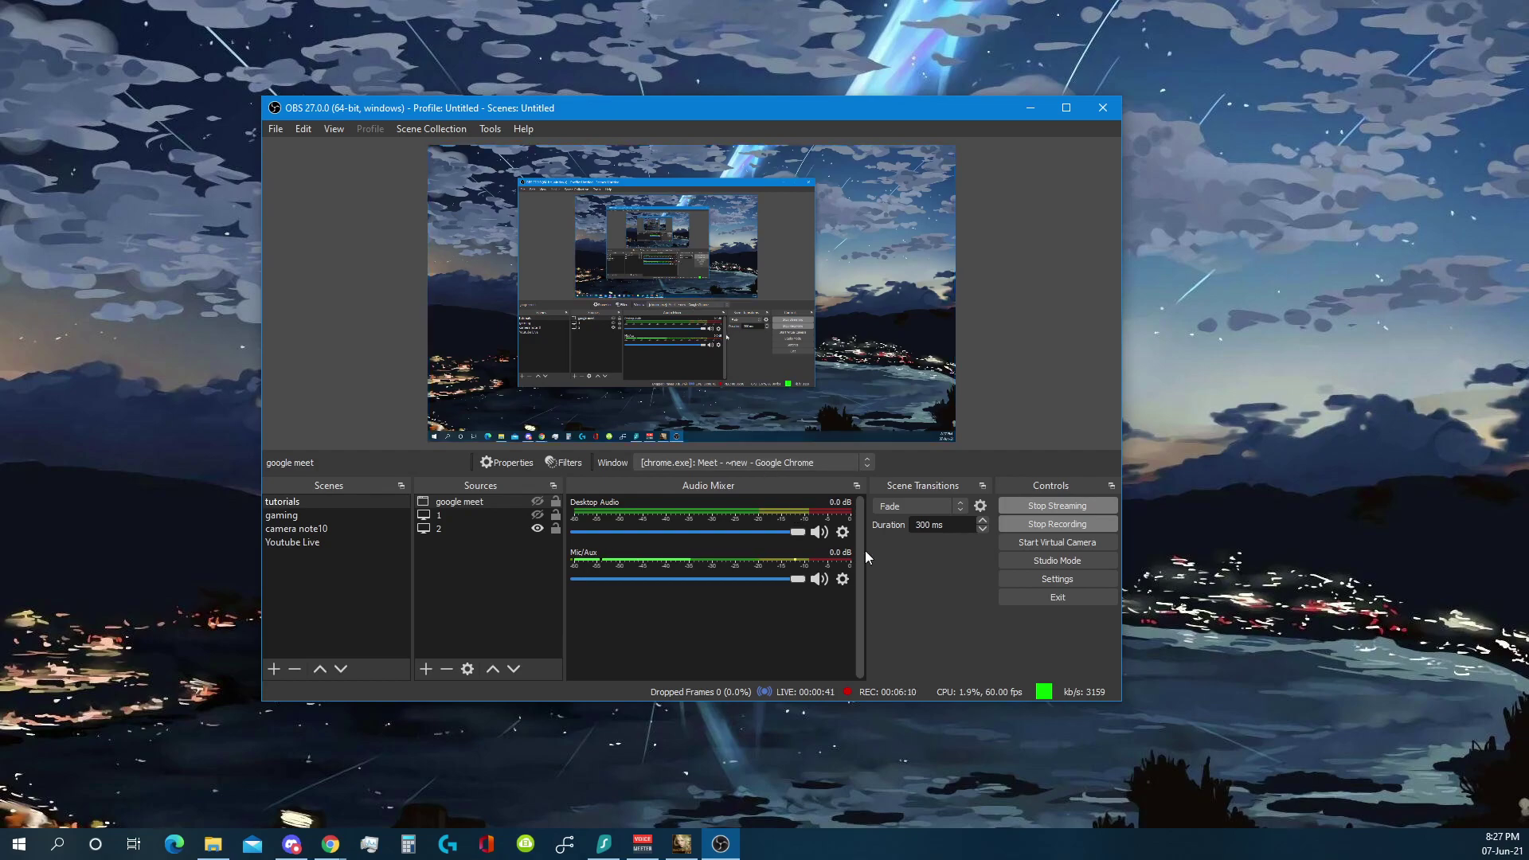
{"action": "left_click", "coordinate": [1051, 506]}
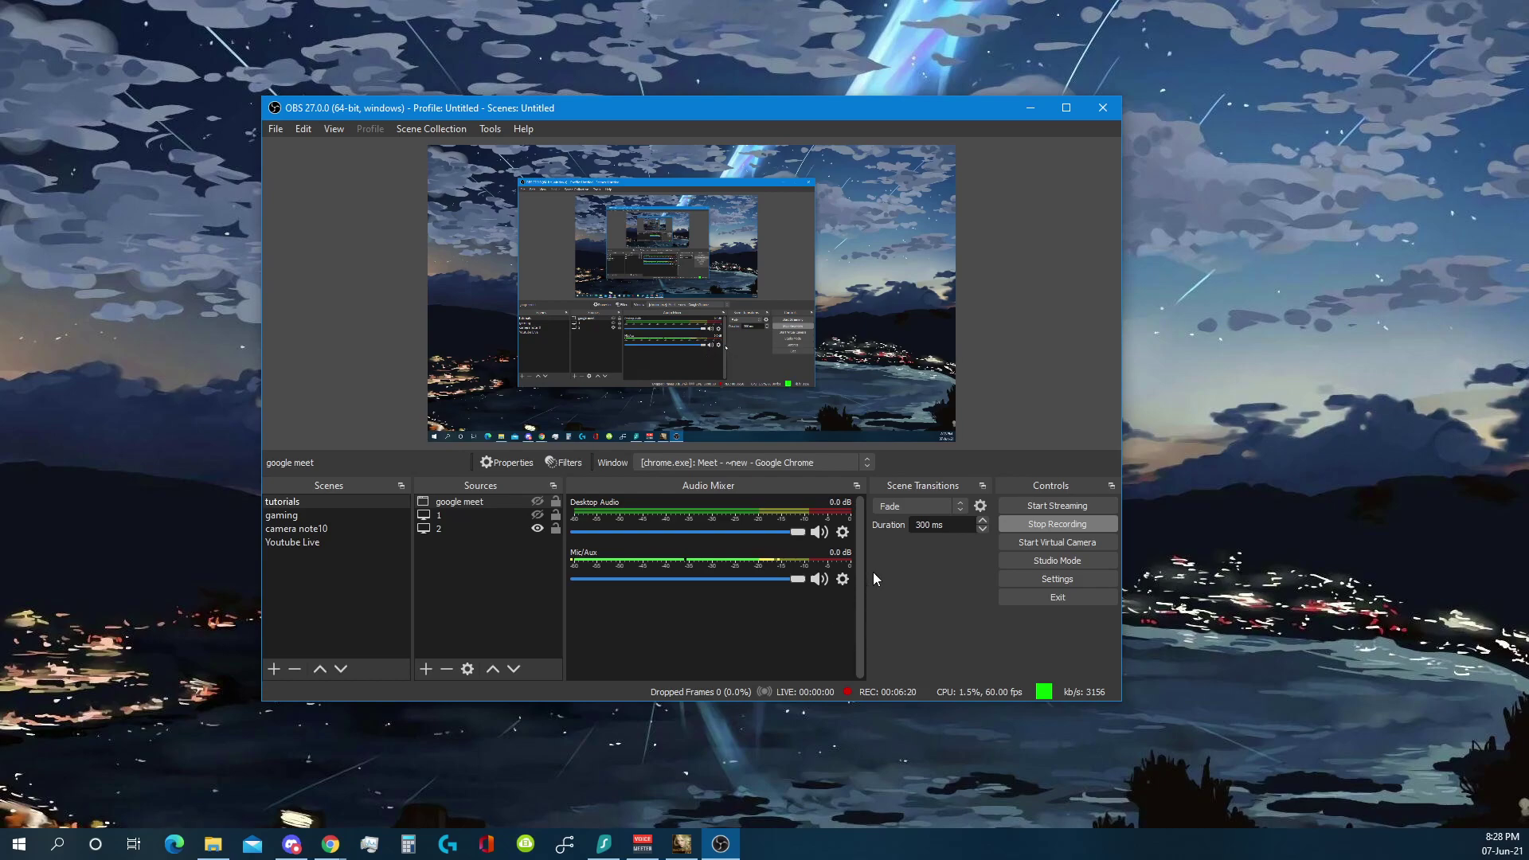
{"action": "left_click", "coordinate": [820, 579]}
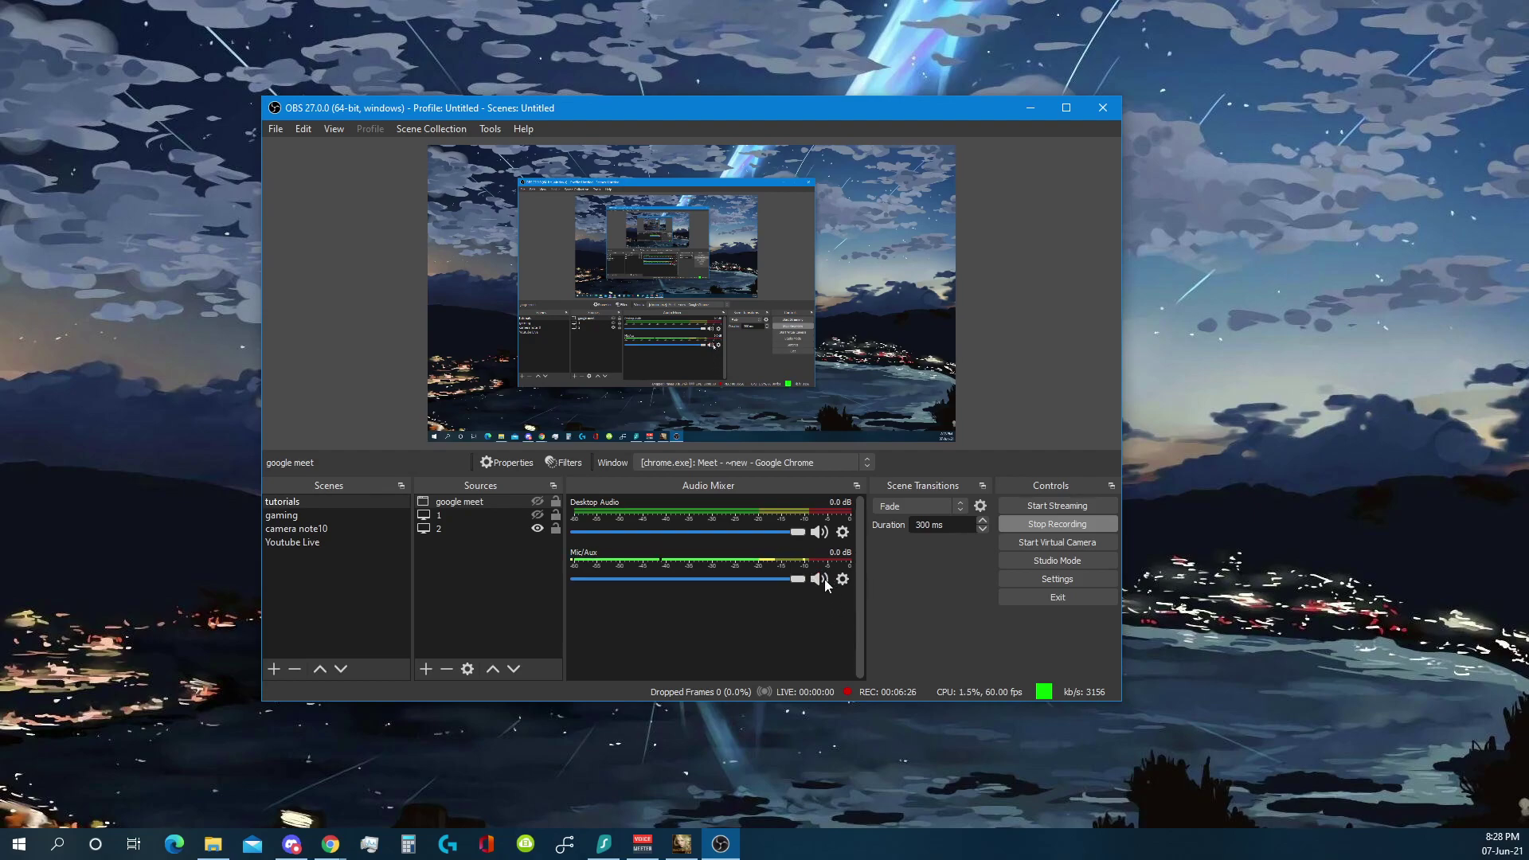